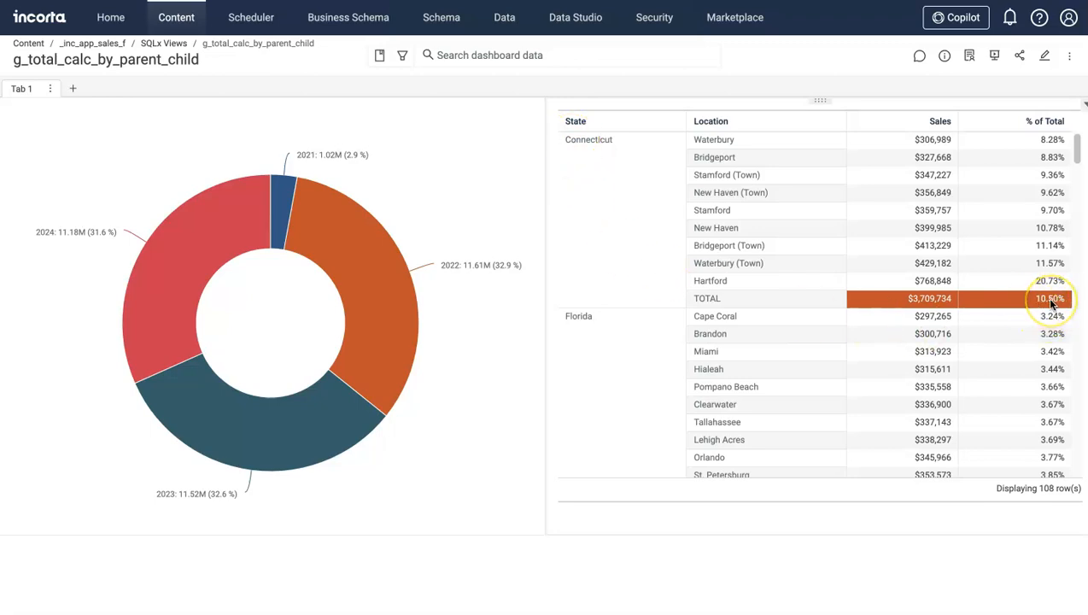
# - Examine the state subtotals and percent-of-total values in the dashboard's sales table
pyautogui.scroll(-3, 1021, 321)
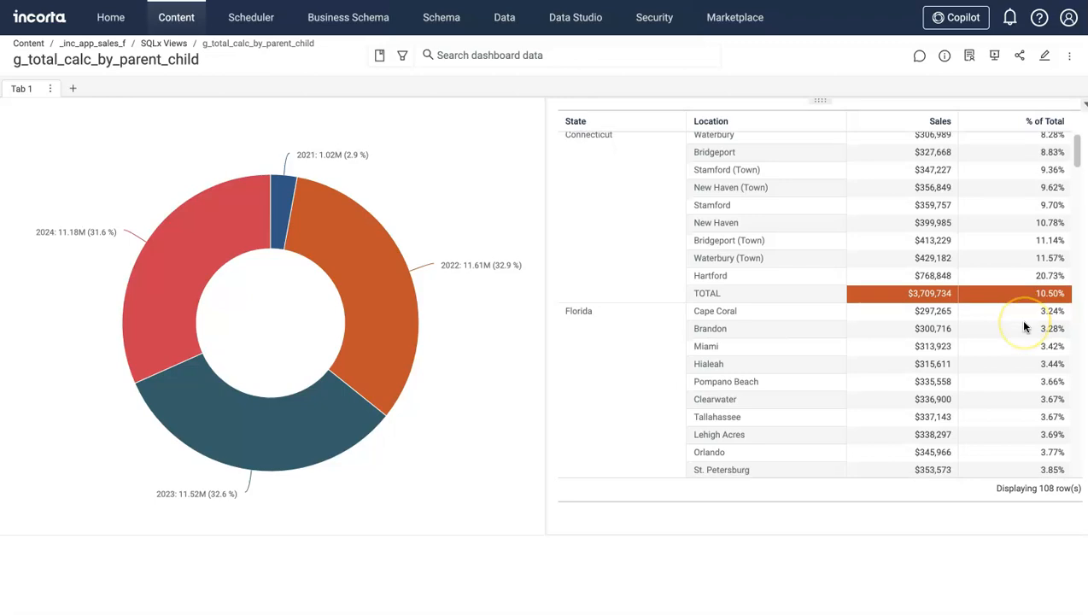
pyautogui.scroll(-9, 1024, 326)
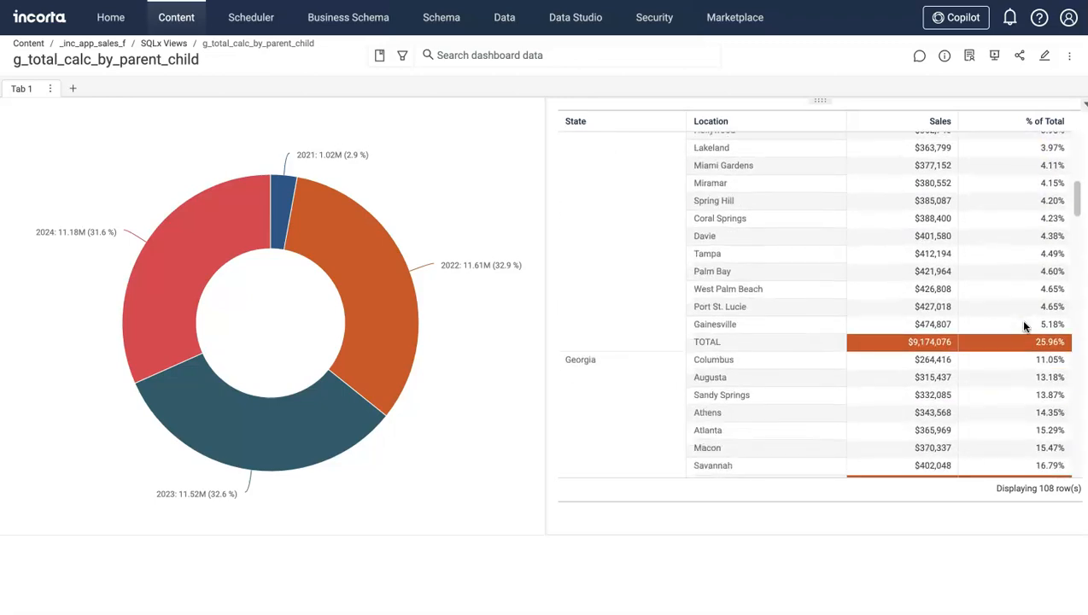
pyautogui.scroll(-8, 883, 364)
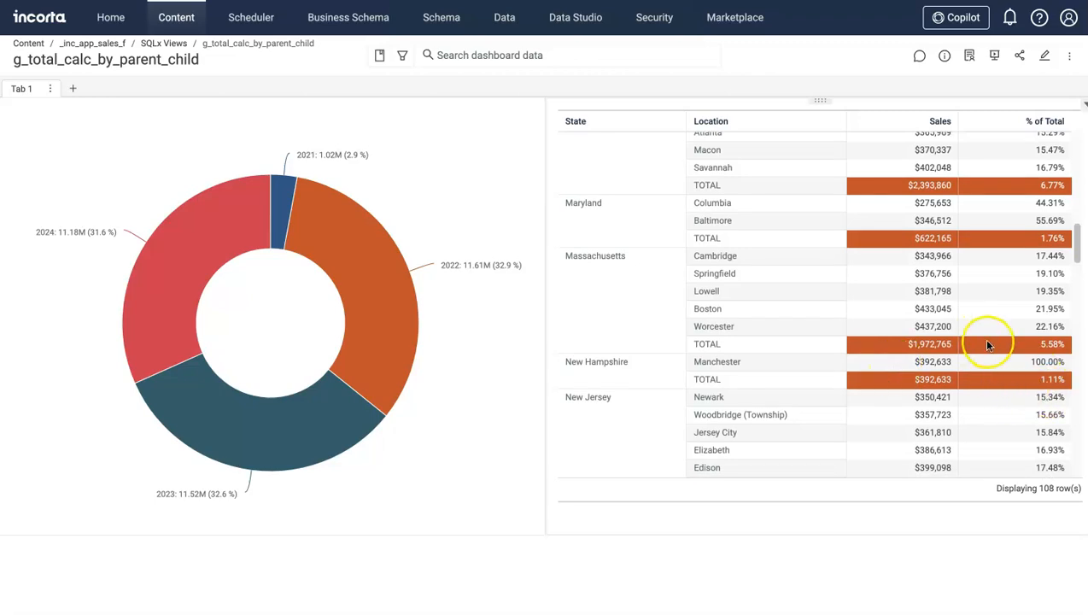
pyautogui.scroll(17, 988, 343)
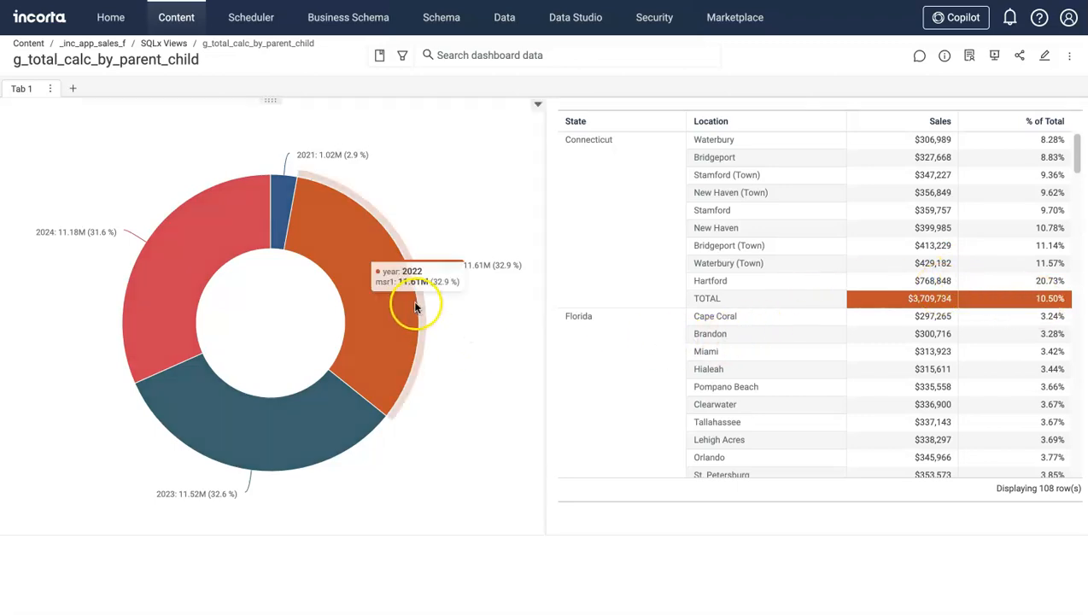
# - Drill the donut chart into 2022 and Jan, review the filtered sales table, and remove both filters
pyautogui.click(367, 297)
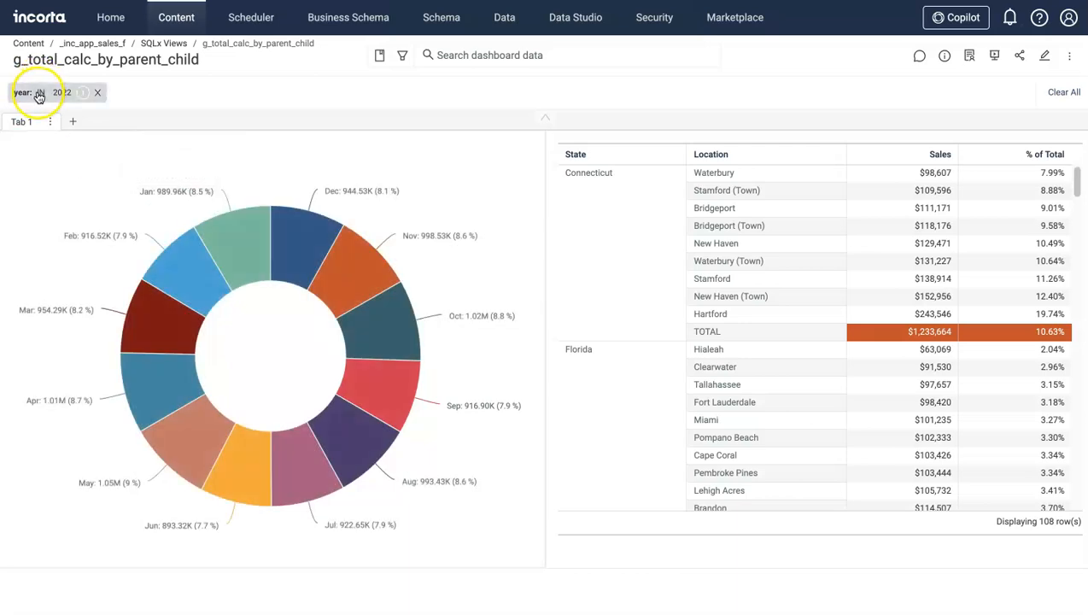
pyautogui.click(229, 267)
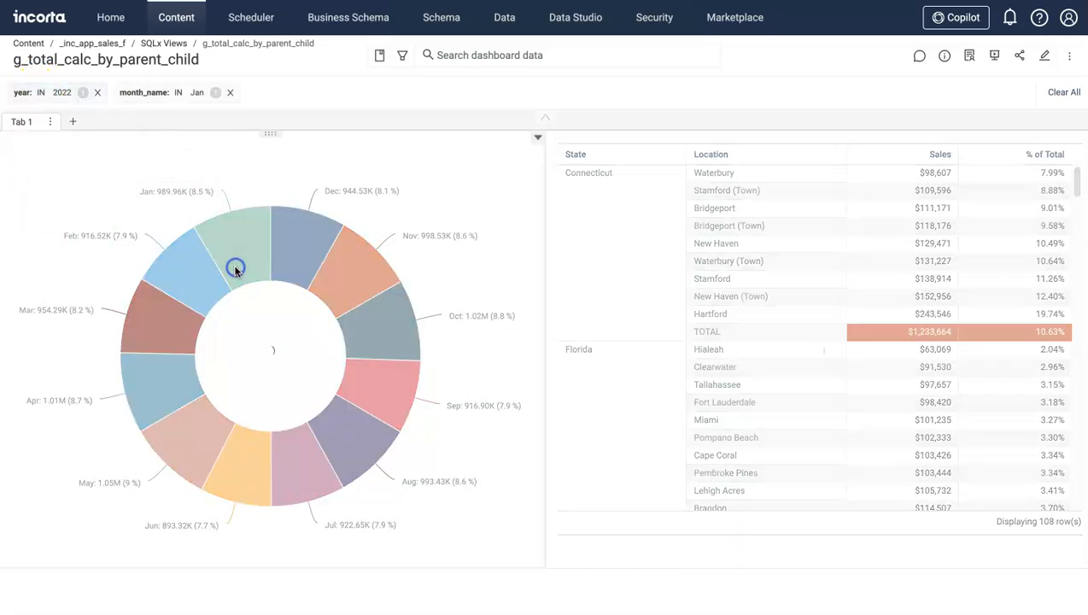
pyautogui.scroll(-2, 1021, 355)
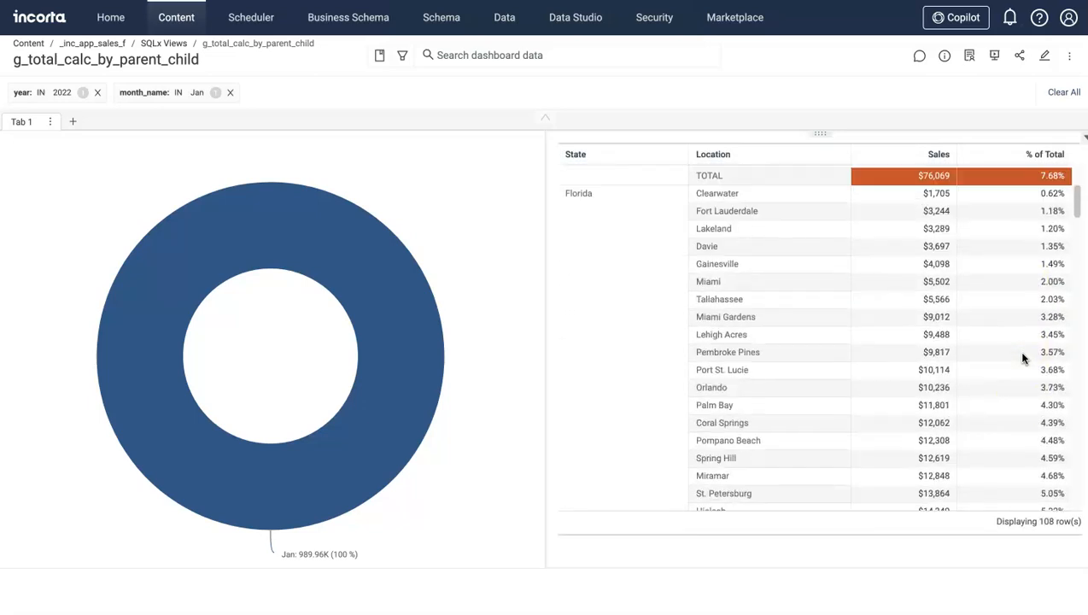
pyautogui.scroll(-10, 1016, 354)
pyautogui.scroll(15, 957, 354)
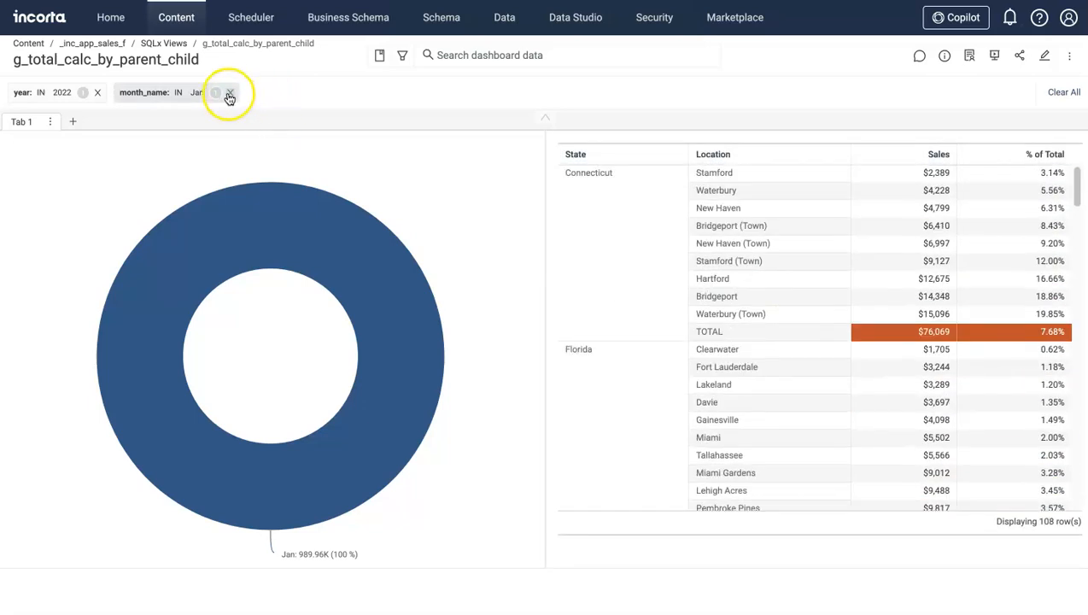
pyautogui.click(229, 94)
pyautogui.click(98, 94)
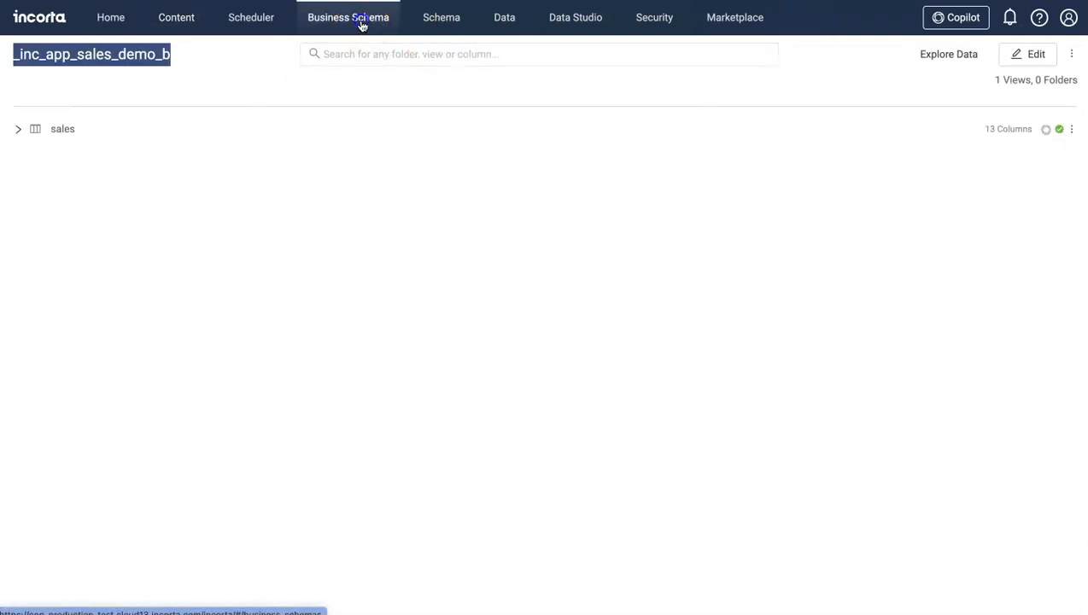
# - Open the _inc_app_sales_demo_b business schema and expand its sales view to show the columns
pyautogui.click(362, 25)
pyautogui.click(104, 185)
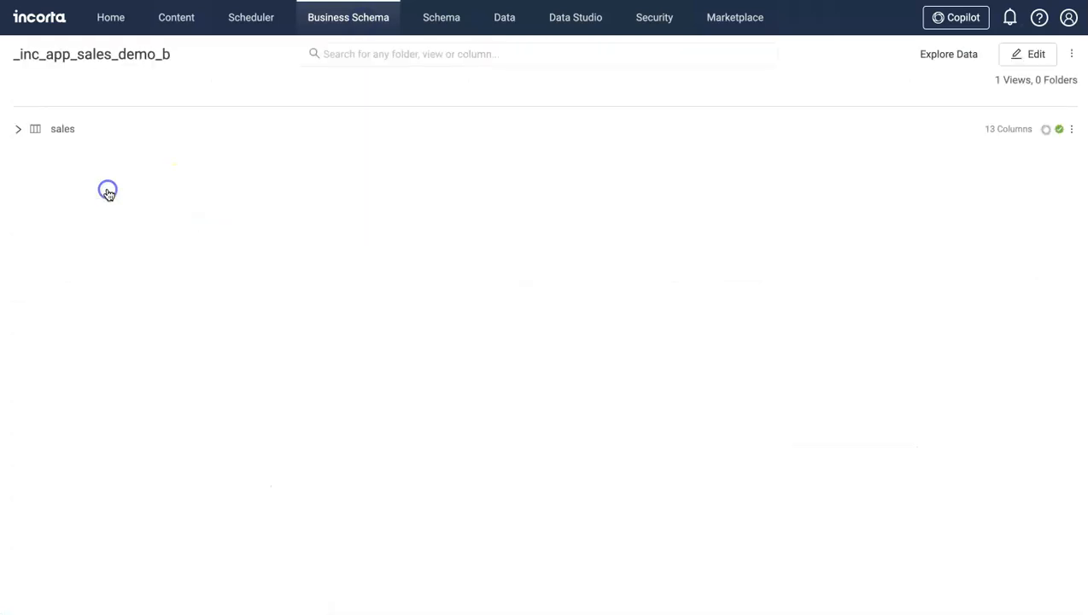
pyautogui.click(18, 129)
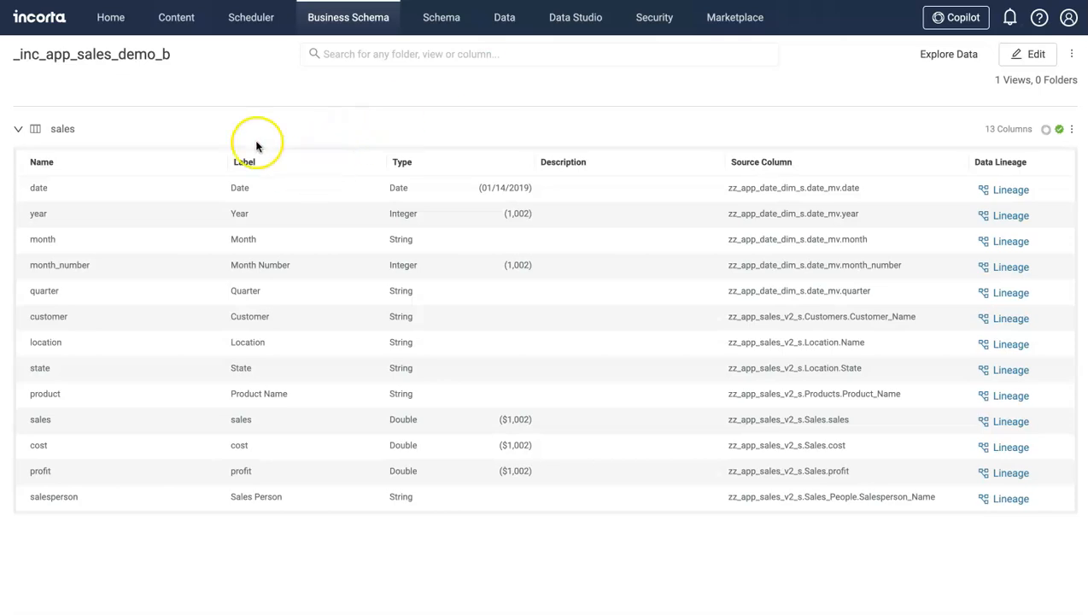
pyautogui.click(18, 129)
pyautogui.click(18, 129)
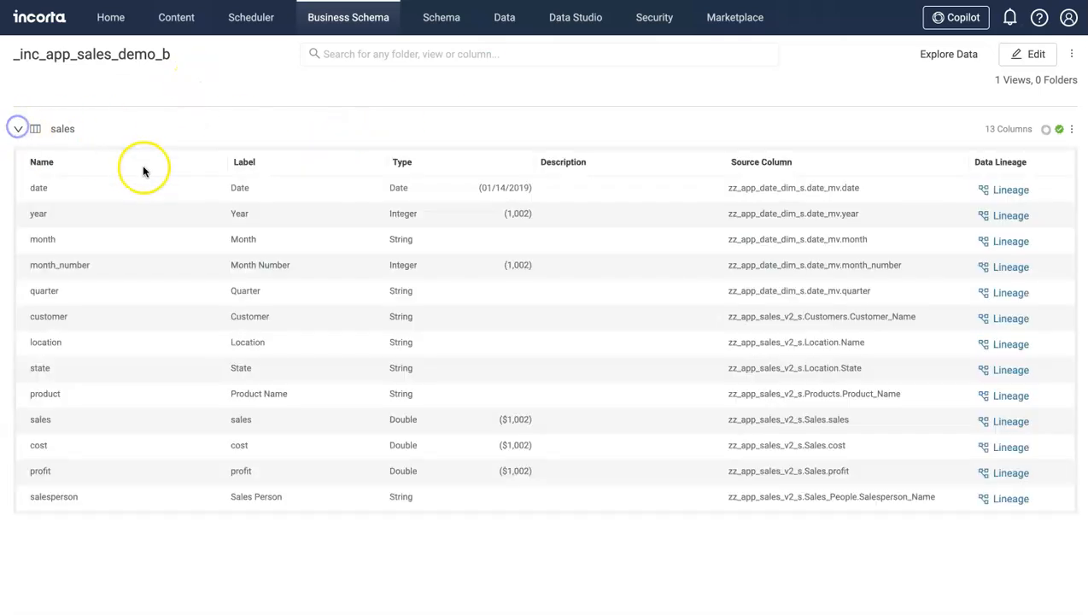
# - Explore the sales view's data with all its columns as measures, inspect the Query Plan, and leave without saving
pyautogui.click(949, 55)
pyautogui.moveTo(38, 138); pyautogui.dragTo(218, 216)
pyautogui.click(312, 280)
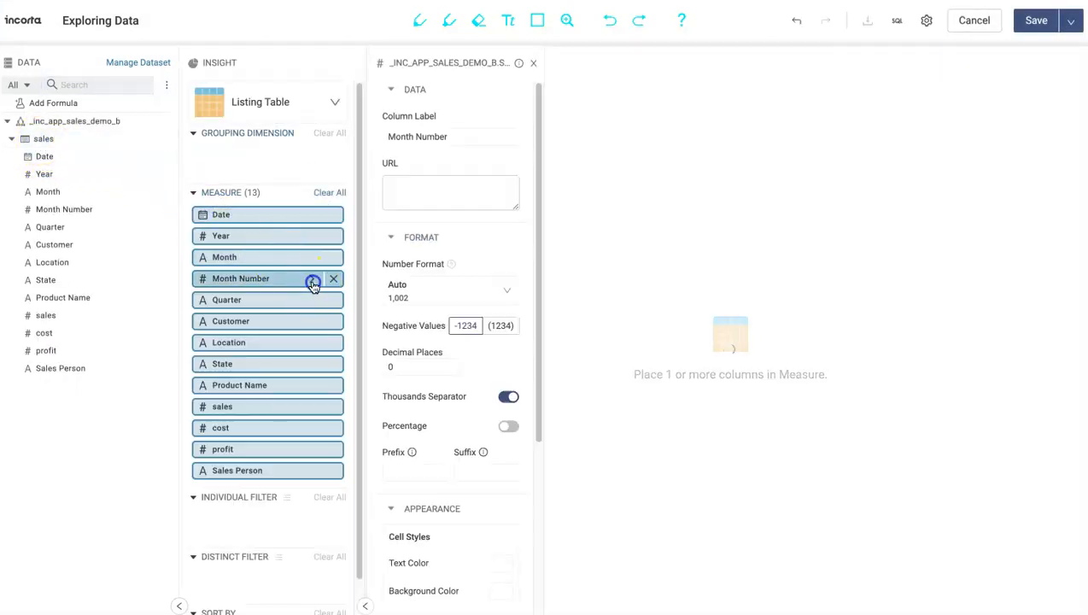
pyautogui.scroll(-5, 457, 513)
pyautogui.click(440, 584)
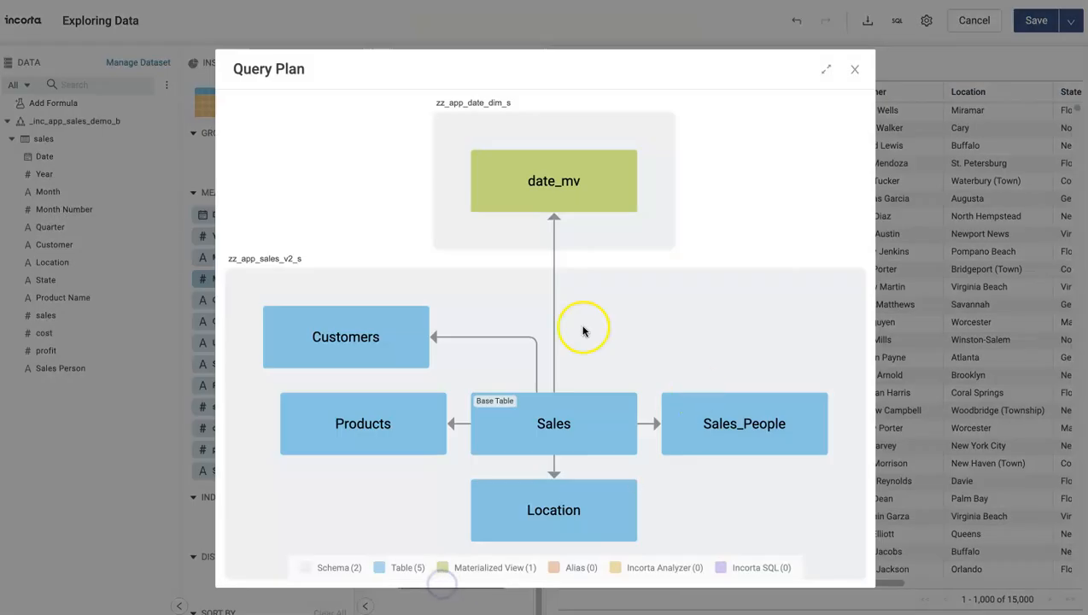
pyautogui.click(853, 70)
pyautogui.click(973, 20)
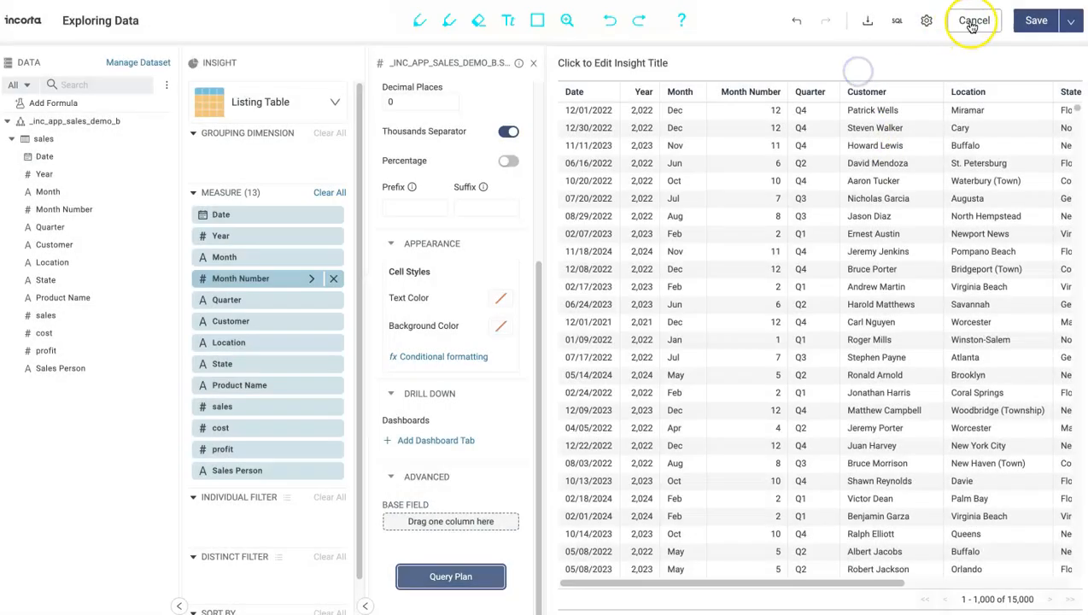
pyautogui.click(660, 345)
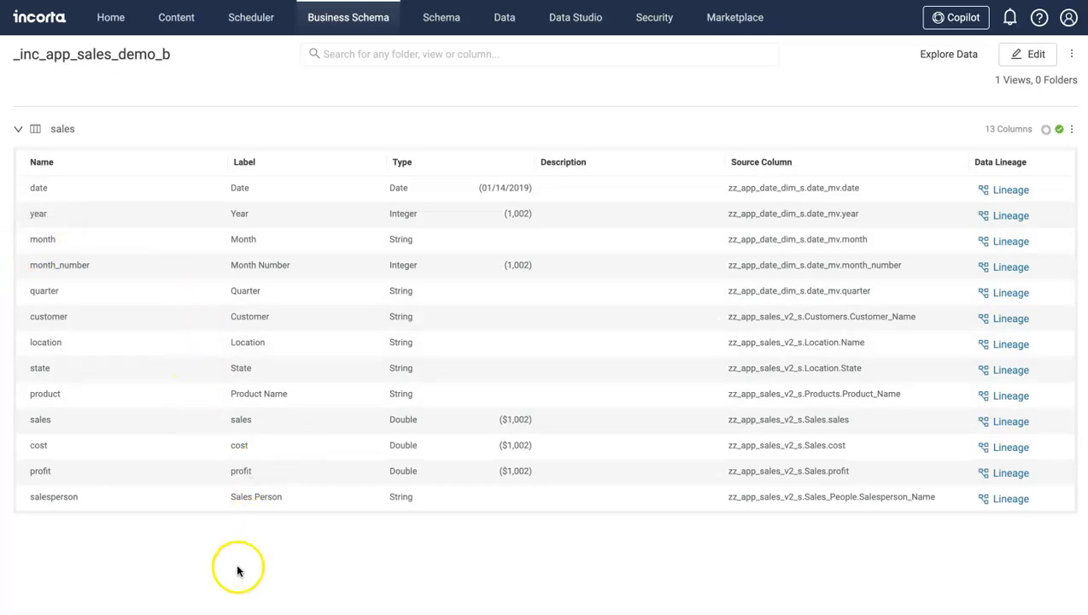
# - Edit the business schema and add a new view created via Spark SQL
pyautogui.click(1030, 54)
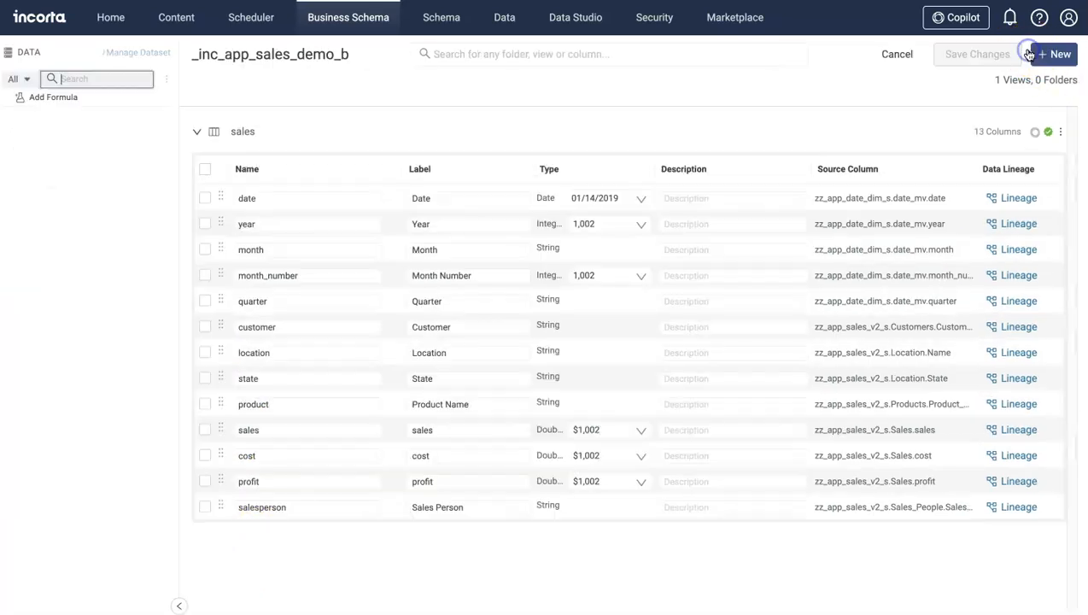
pyautogui.click(1054, 55)
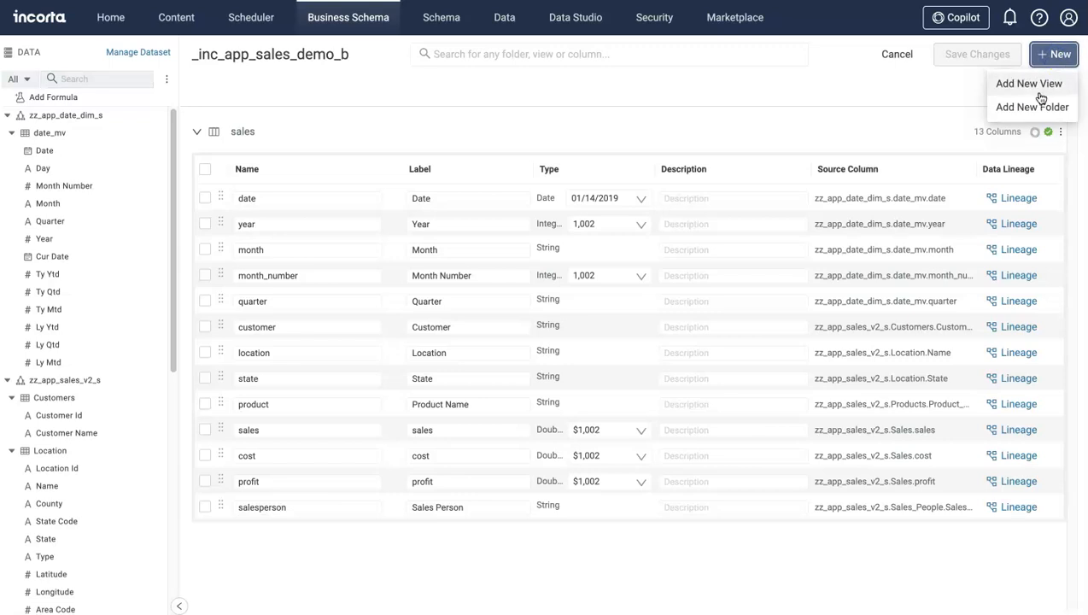
pyautogui.click(1029, 83)
pyautogui.click(935, 192)
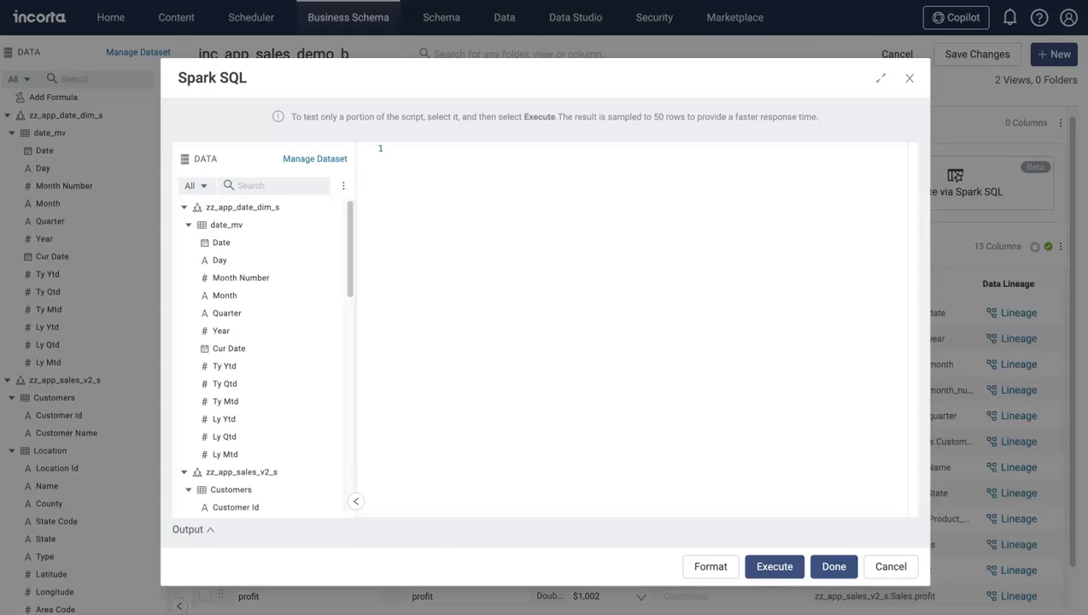
# - Enter and execute the query SELECT state, location, SUM(sales) as sales FROM _inc_app_sales_demo_b.sales GROUP BY 1,2
pyautogui.click(489, 240)
pyautogui.write('SELECT  state, location, SUM(sales) as sales FROM _inc_app_sales_demo_b.sales GROUP BY 1,2')
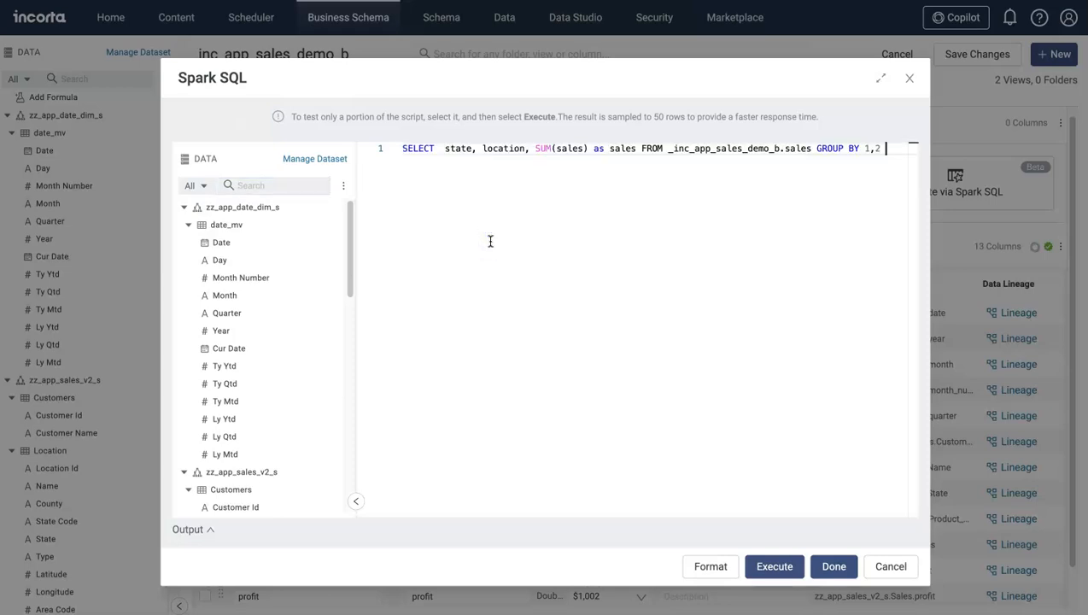
pyautogui.doubleClick(693, 151)
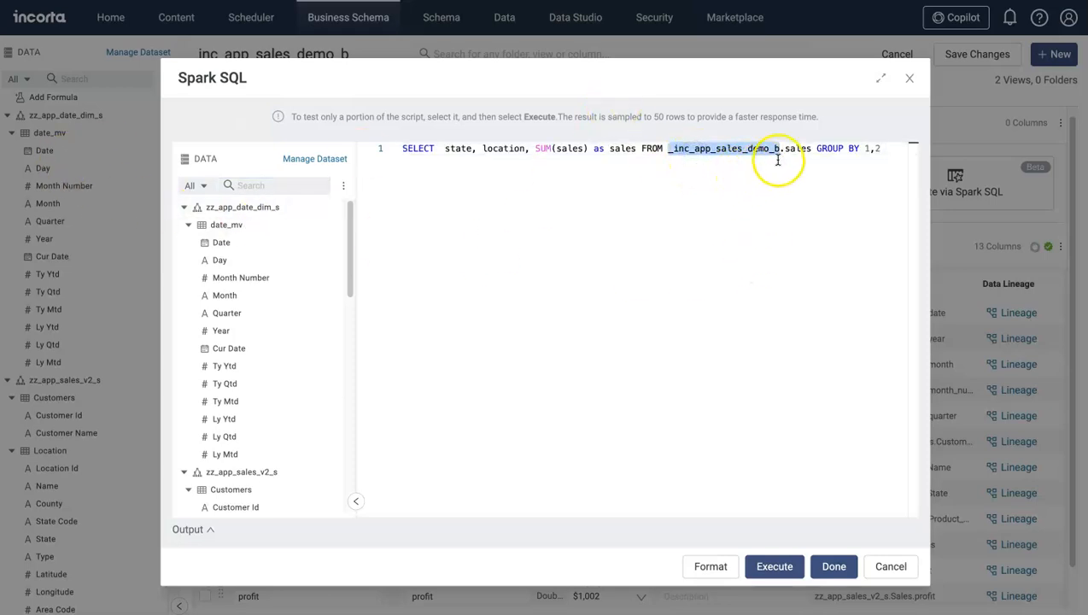
pyautogui.click(803, 149)
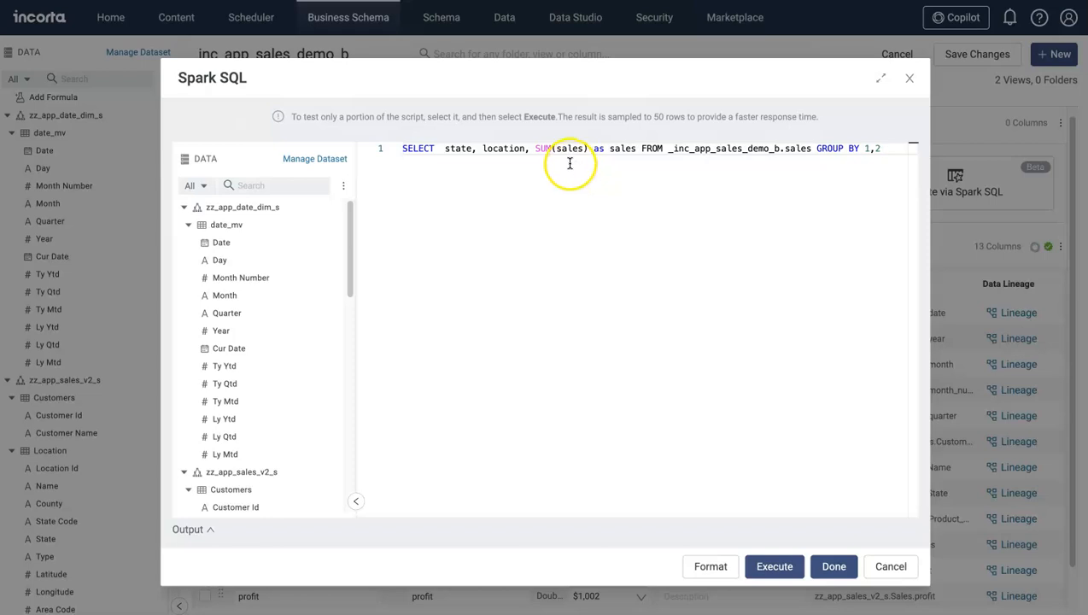
pyautogui.click(775, 566)
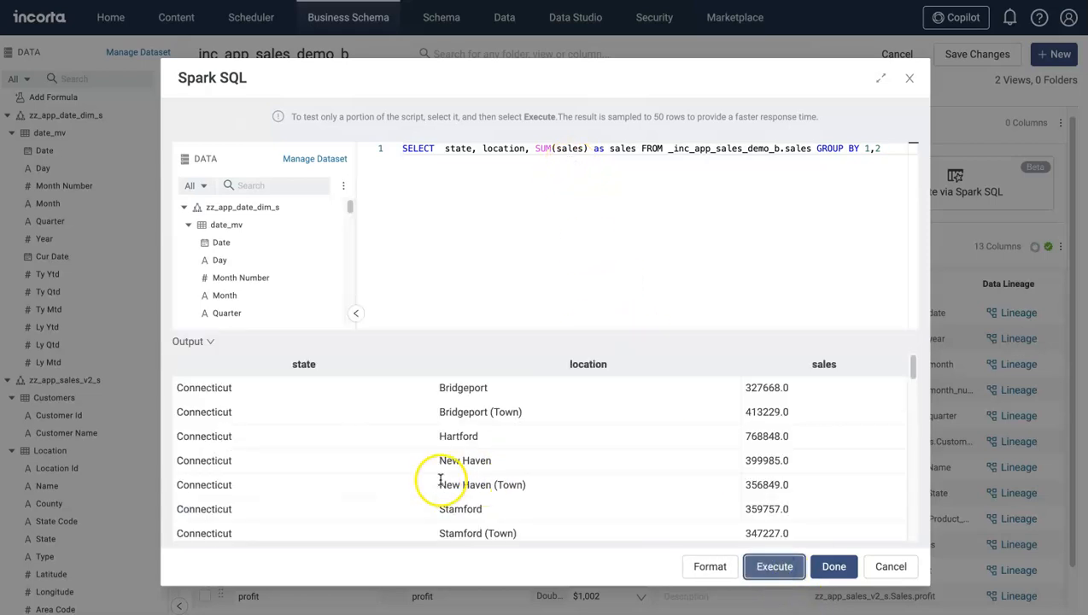
pyautogui.click(210, 342)
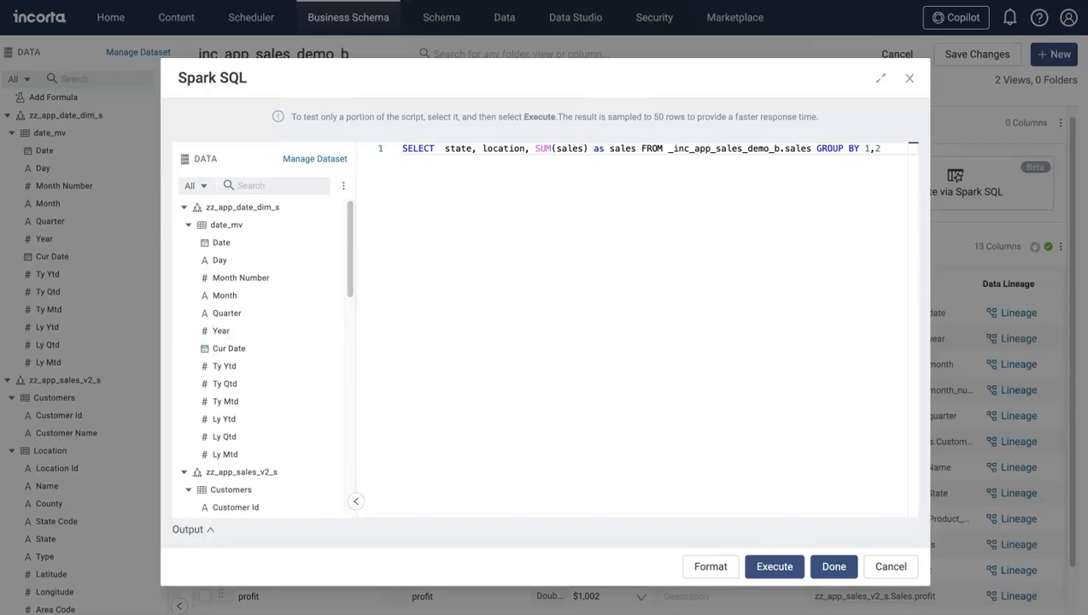
# - Replace the script with CTEs q1, q1_a, q2, q3 and q4 computing location and state prcnt_of_total, combining q3 and q4 with UNION ALL
pyautogui.click(355, 501)
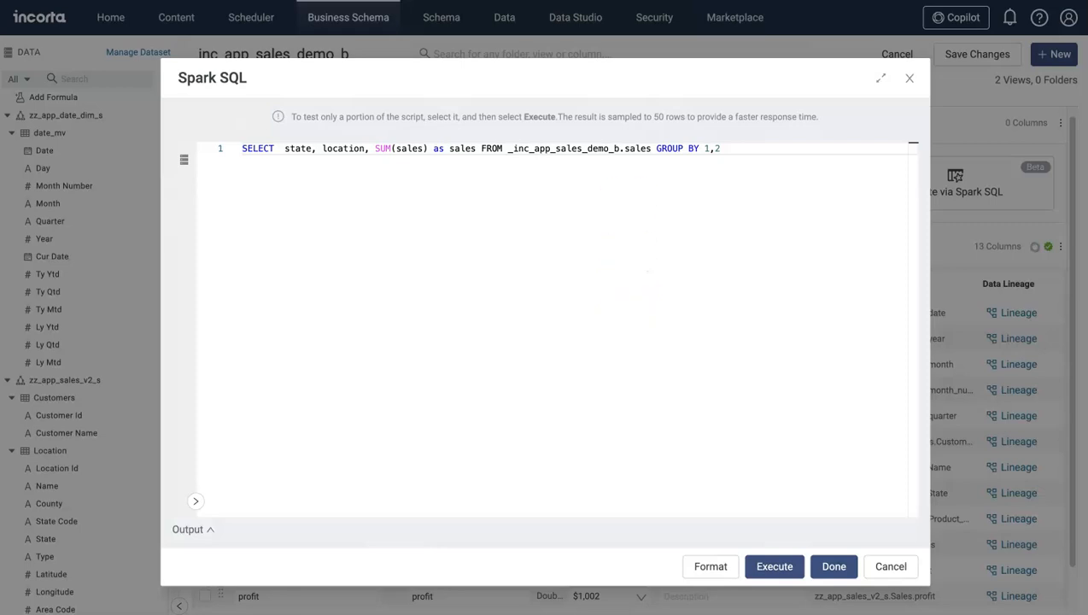
pyautogui.tripleClick(706, 292)
pyautogui.click(757, 252)
pyautogui.hotkey('ctrl', 'a')
pyautogui.write('with q1 as (     SELECT  state, location, SUM(sales) as sales FROM _inc_app_sales_demo_b.sales GROUP BY 1,2 ), q1_a as (SELECT sum(sales) as total_sales from q1), q2 as (     SELECT state, "TOTAL" as location, SUM(sales) as sales FROM q1 GROUP BY 1,2), q3 as (     SELECT q1.state, q1.location, q1.sales, q2.sales as total_sales, q1.sales/q2.sales as prcnt_of_total     FROM q1,q2 where q1.state=q2.state), q4 as (     SELECT q2.*, q1_a.*, q2.sales/q1_a.total_sales as prcnt_of_total from q2,q1_a) select * from q3 UNION ALL select * from q4')
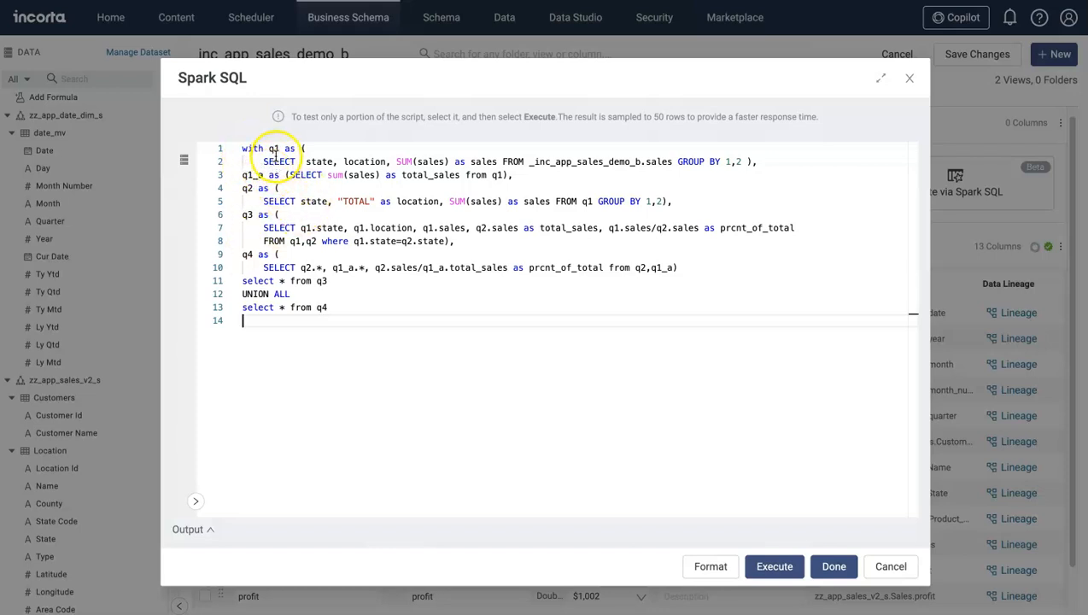
pyautogui.click(498, 175)
pyautogui.click(311, 187)
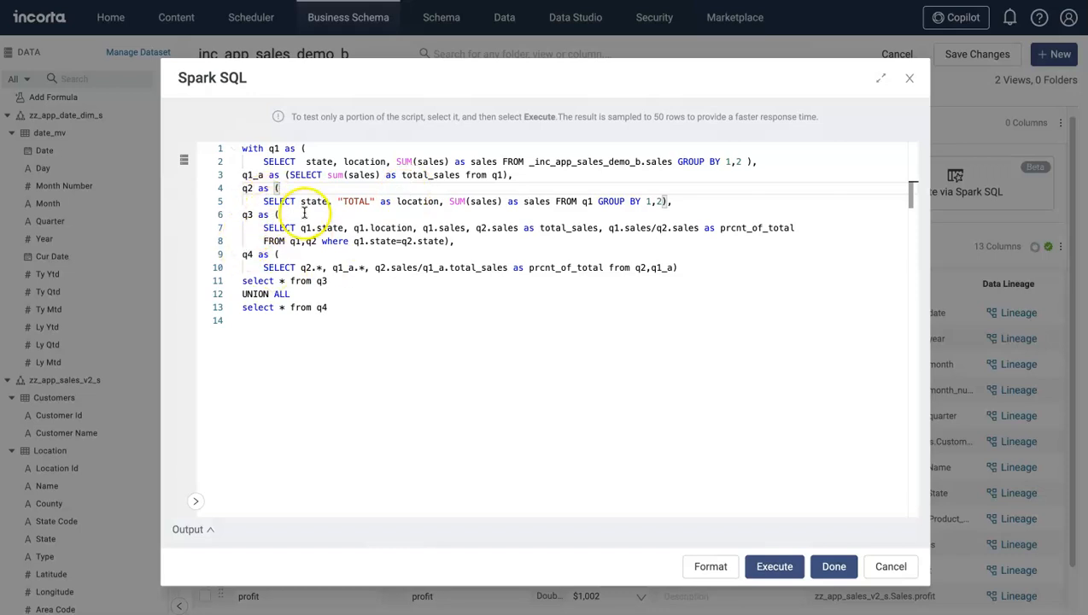
pyautogui.doubleClick(359, 201)
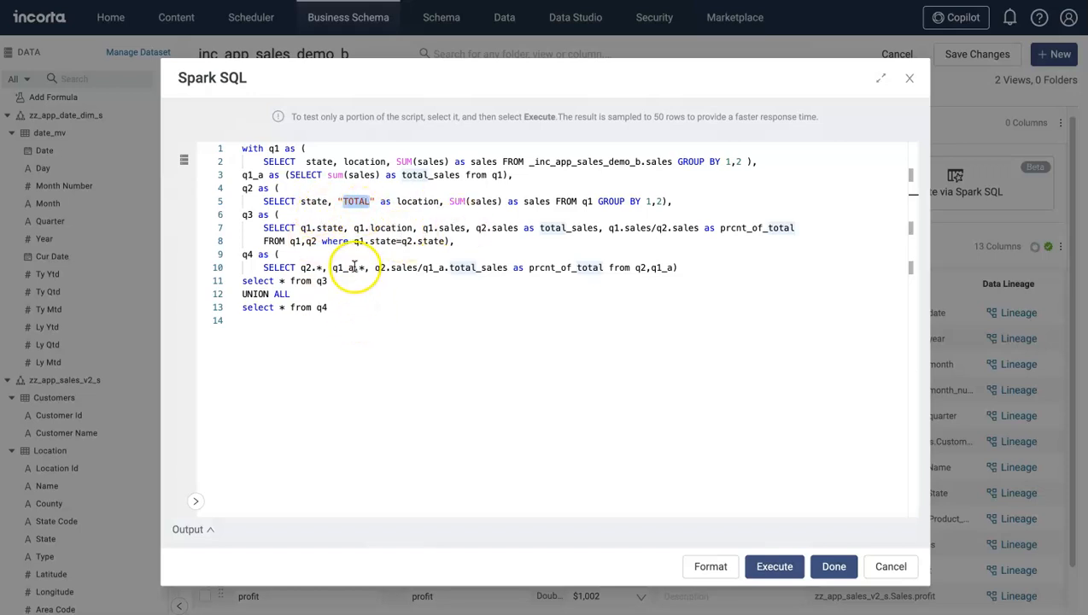
pyautogui.click(358, 311)
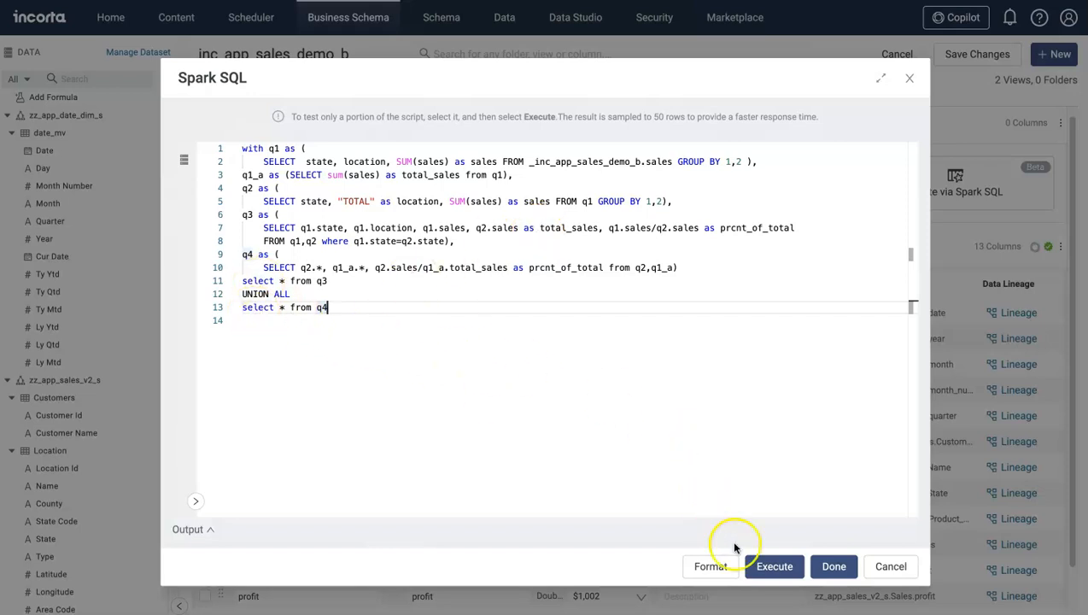
# - Execute the full script and review the sampled output rows for sales, total_sales and prcnt_of_total
pyautogui.click(775, 568)
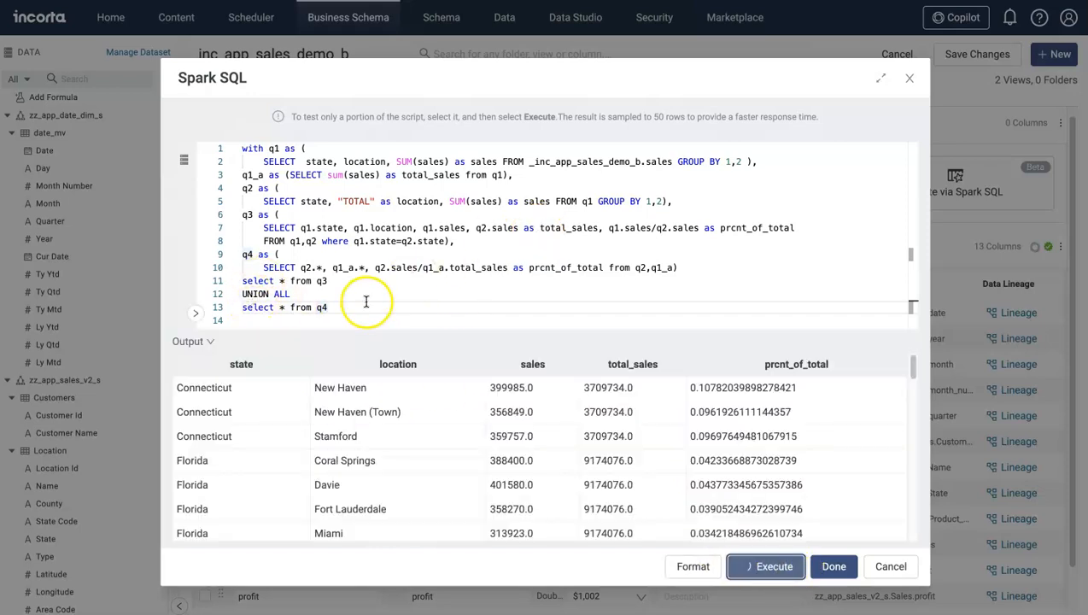
pyautogui.scroll(-5, 463, 456)
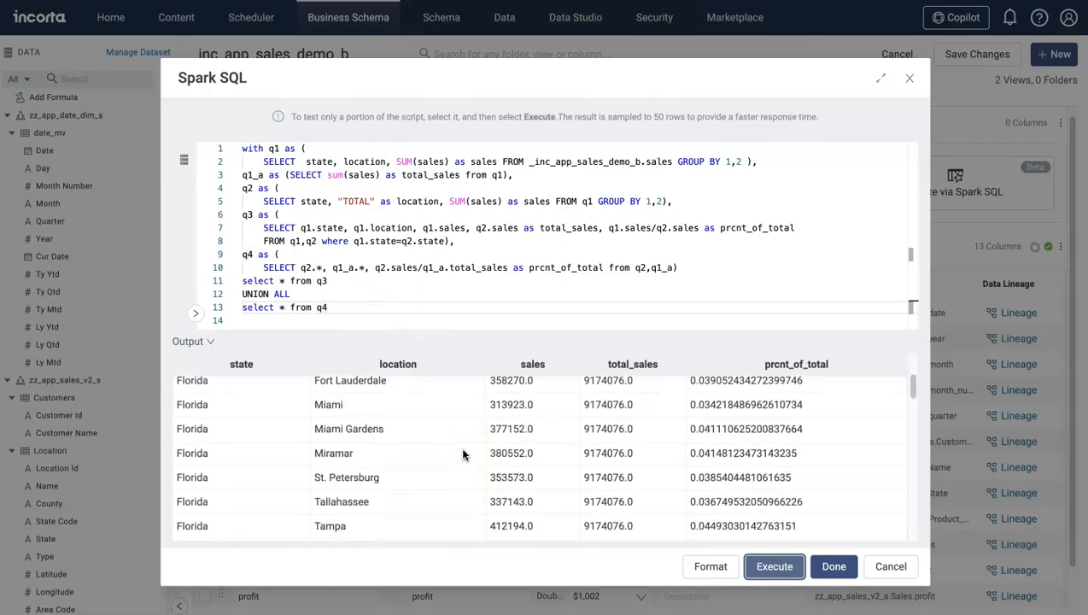
pyautogui.scroll(5, 463, 455)
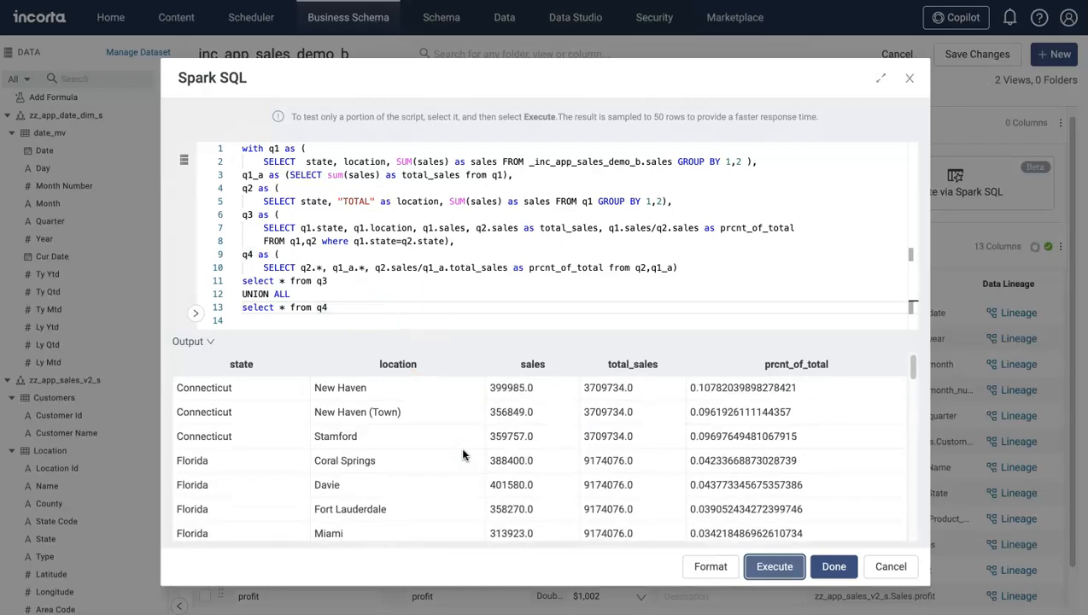
pyautogui.click(338, 304)
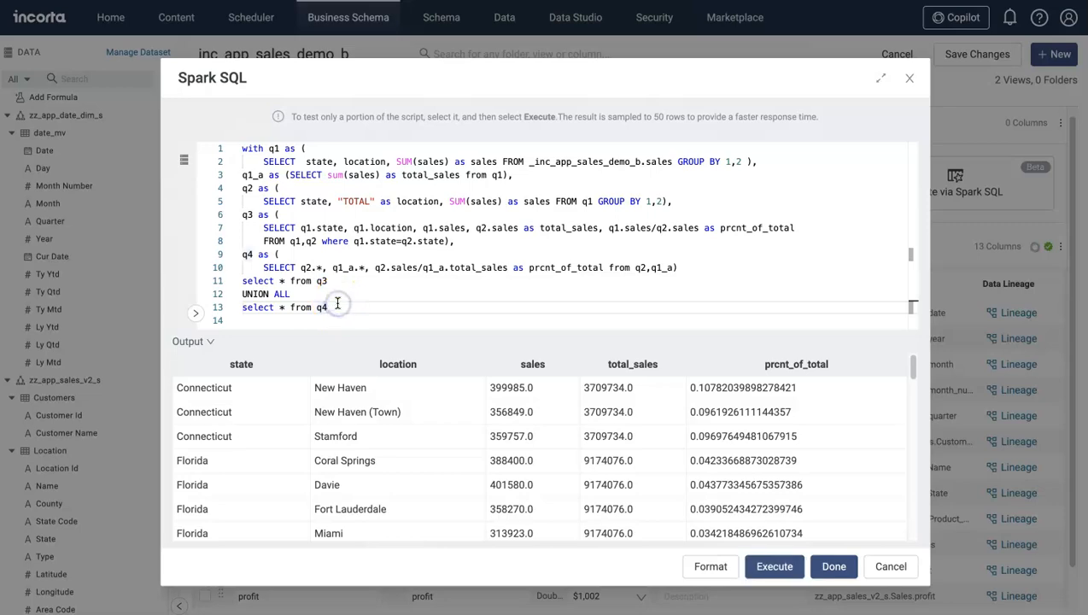
# - Apply the script to the new view, edit the view's name, and save the business schema changes
pyautogui.click(832, 566)
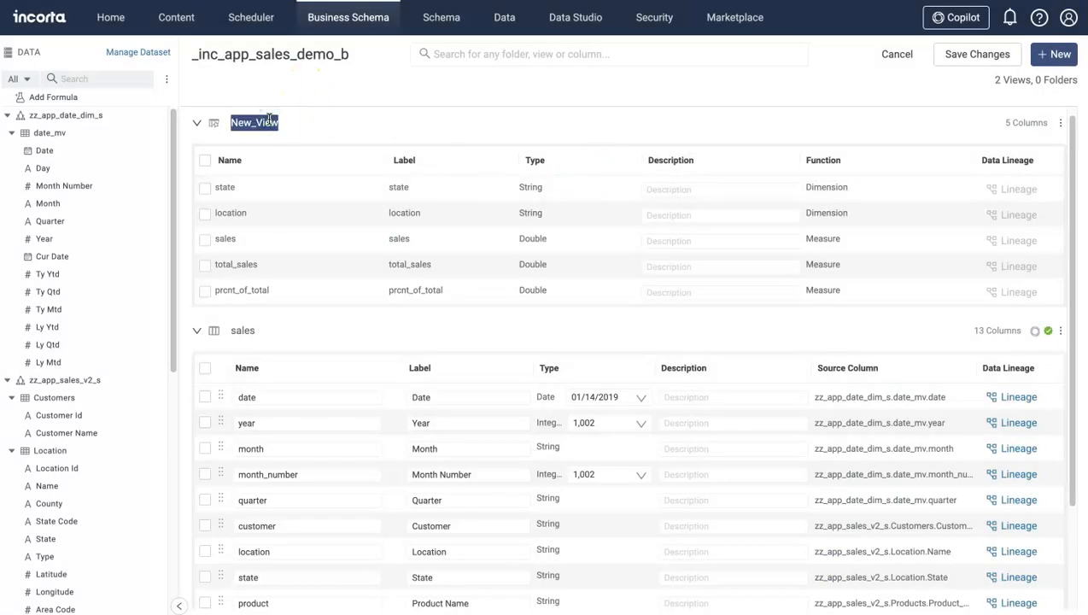
pyautogui.write('ca')
pyautogui.press('BackSpace')
pyautogui.press('BackSpace')
pyautogui.click(970, 49)
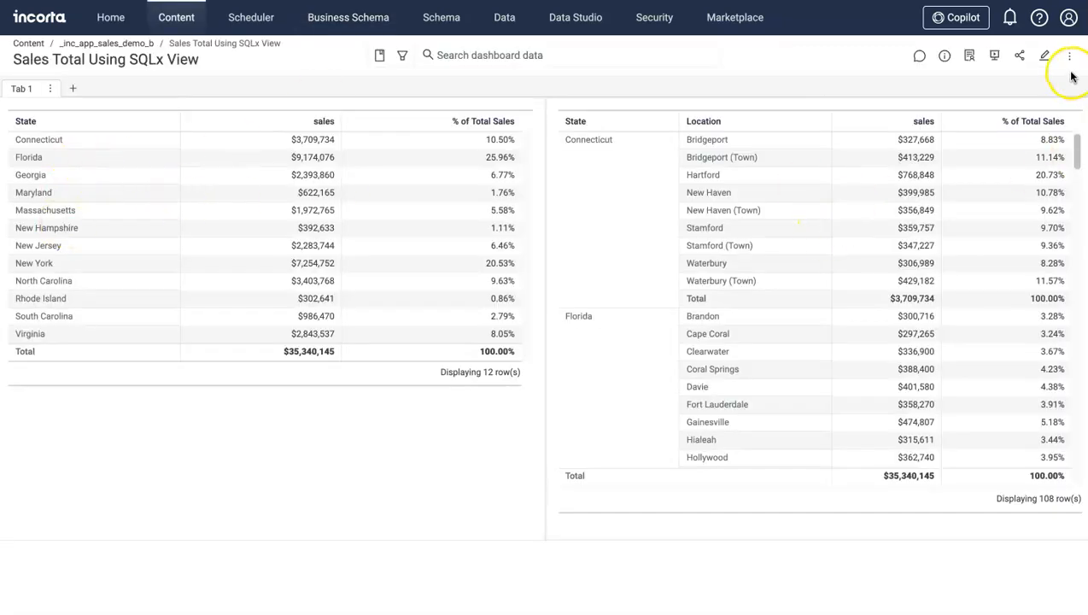
# - Add a third table insight beside the two existing tables on the dashboard and save the layout
pyautogui.click(1046, 57)
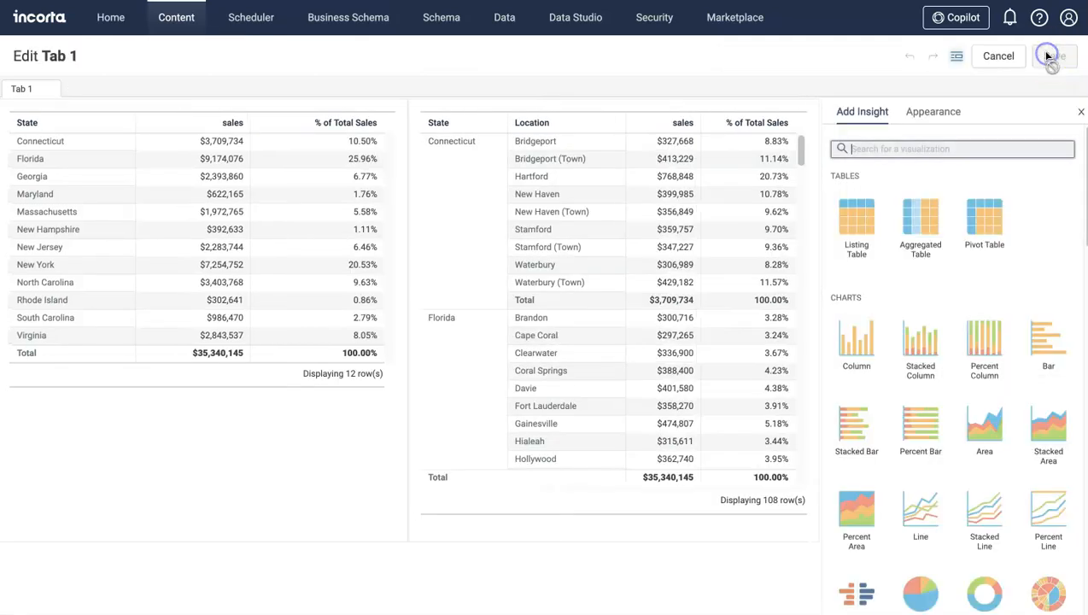
pyautogui.moveTo(919, 233); pyautogui.dragTo(794, 227)
pyautogui.click(1053, 55)
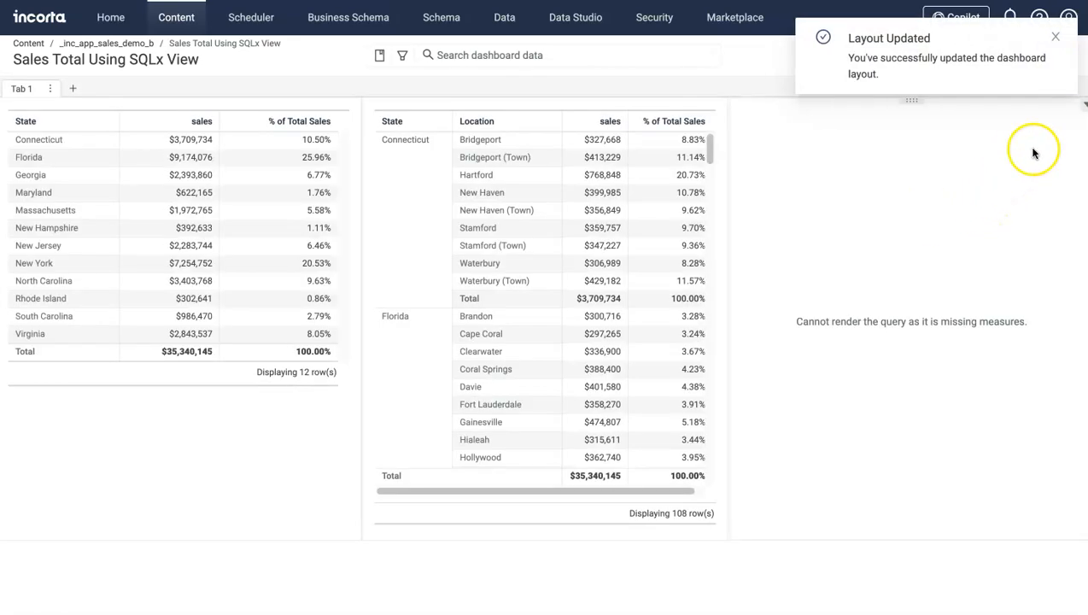
# - Open the new empty insight for editing and add the sqlx_total_calculation view to its dataset
pyautogui.click(1082, 108)
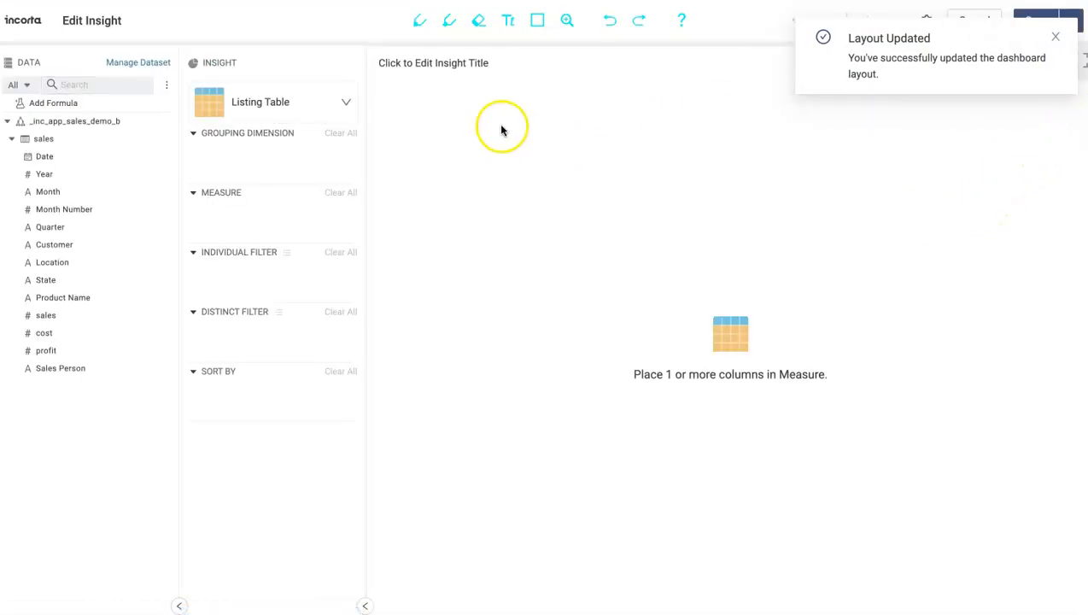
pyautogui.click(168, 63)
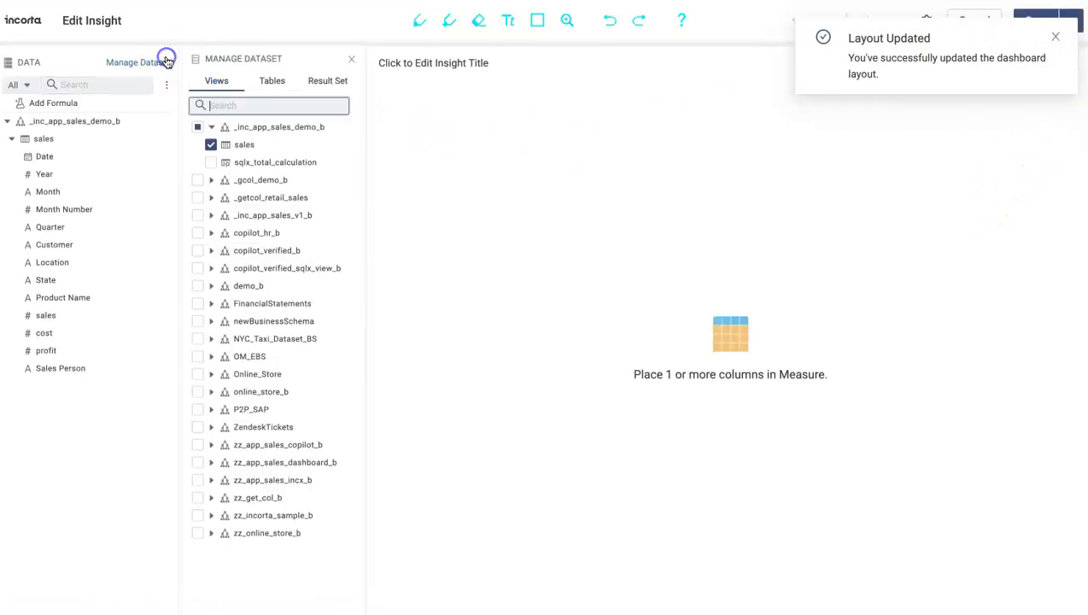
pyautogui.click(210, 162)
pyautogui.click(352, 59)
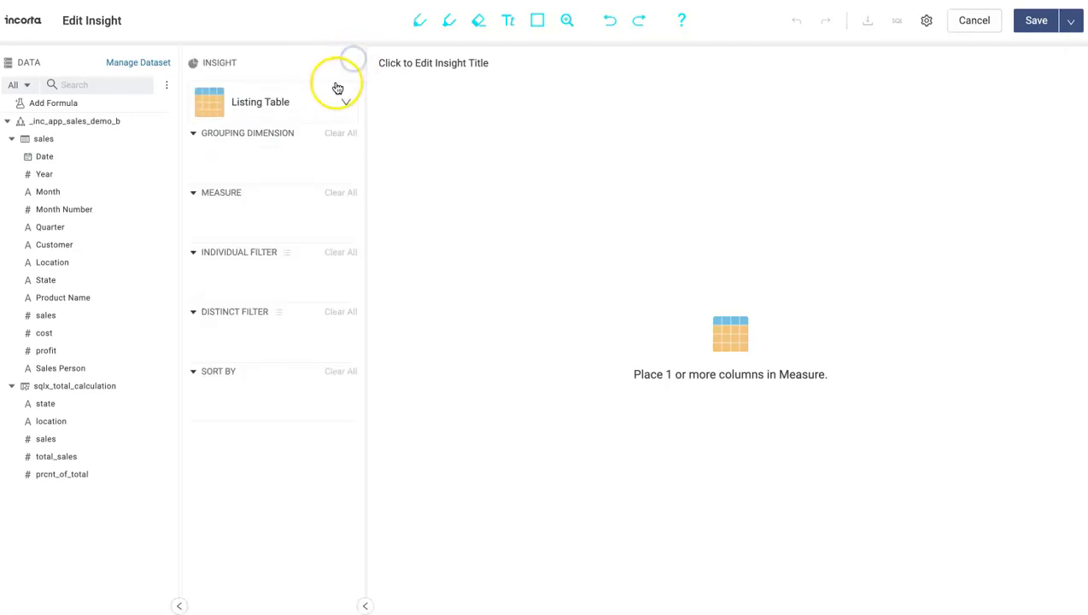
# - Change the insight to an Aggregated Table grouped by state and location from sqlx_total_calculation
pyautogui.click(254, 103)
pyautogui.click(287, 236)
pyautogui.moveTo(60, 400); pyautogui.dragTo(245, 162)
pyautogui.moveTo(62, 418); pyautogui.dragTo(263, 176)
# - Add sales, total_sales and prcnt_of_total from sqlx_total_calculation as measures and take total_sales out again
pyautogui.moveTo(56, 438); pyautogui.dragTo(270, 246)
pyautogui.moveTo(54, 474); pyautogui.dragTo(274, 260)
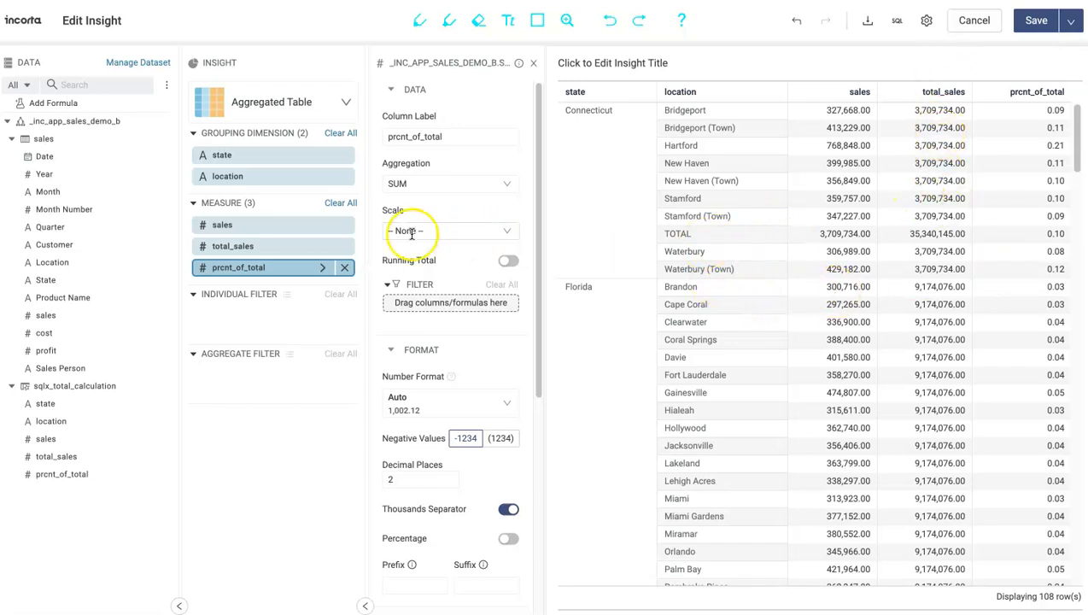
pyautogui.click(344, 246)
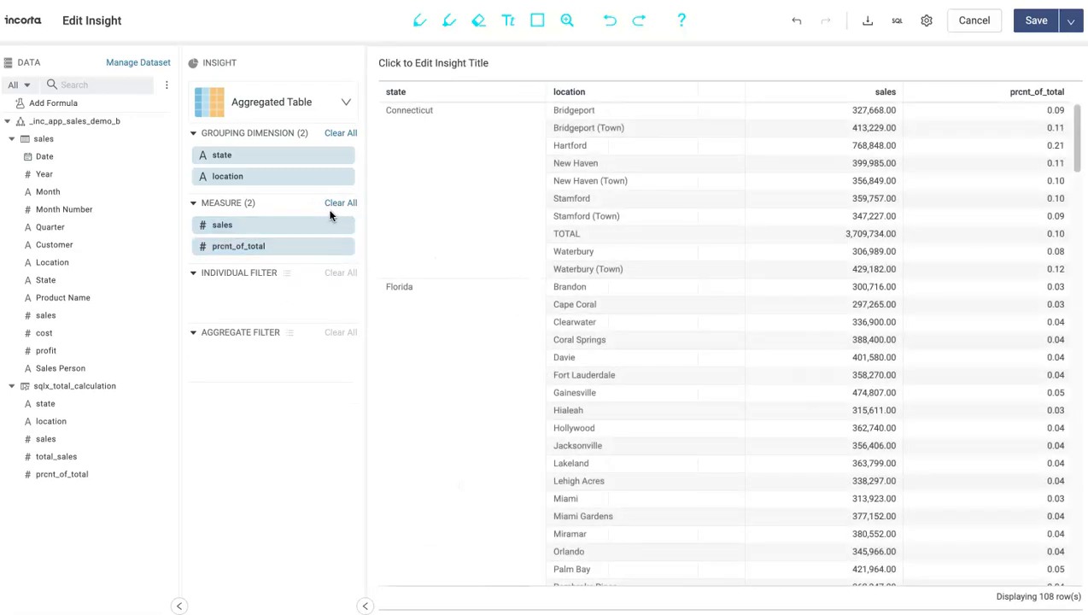
# - Set the number format of the prcnt_of_total measure to Percent
pyautogui.click(323, 246)
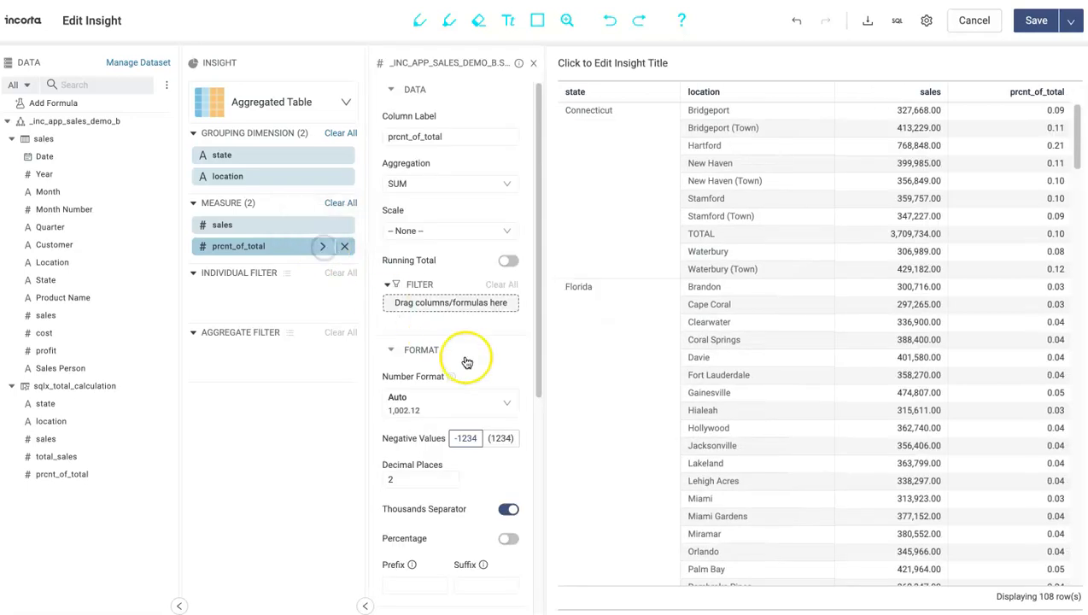
pyautogui.click(469, 406)
pyautogui.scroll(-3, 454, 547)
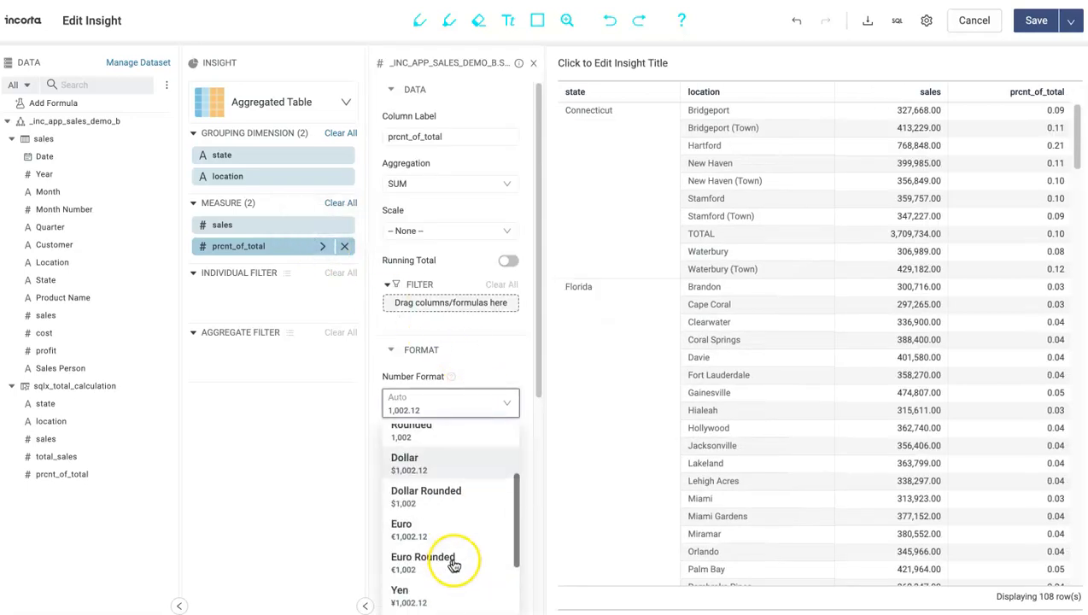
pyautogui.scroll(-2, 478, 495)
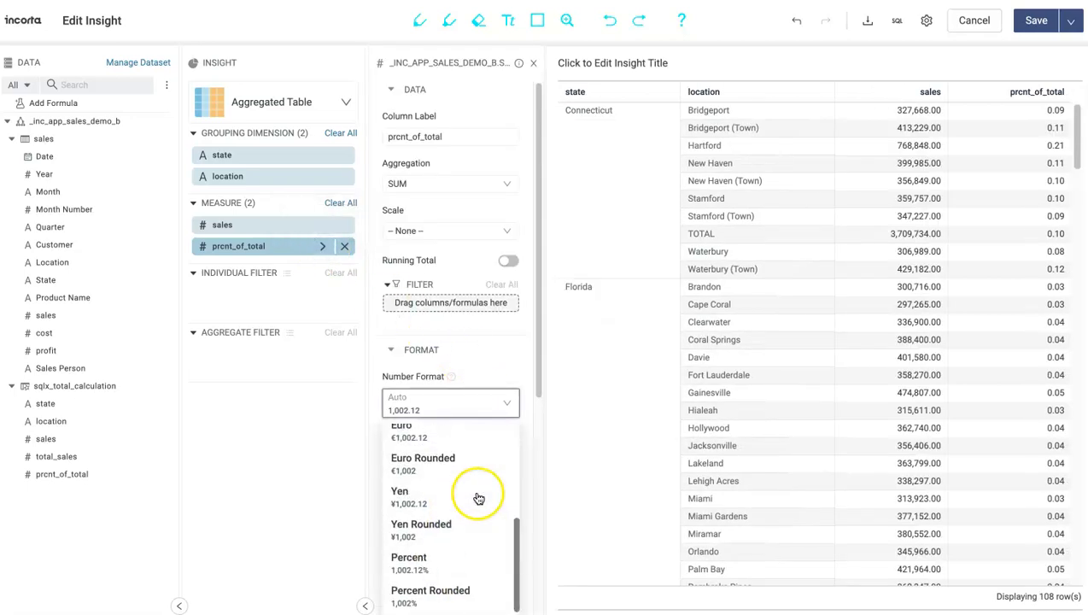
pyautogui.click(422, 564)
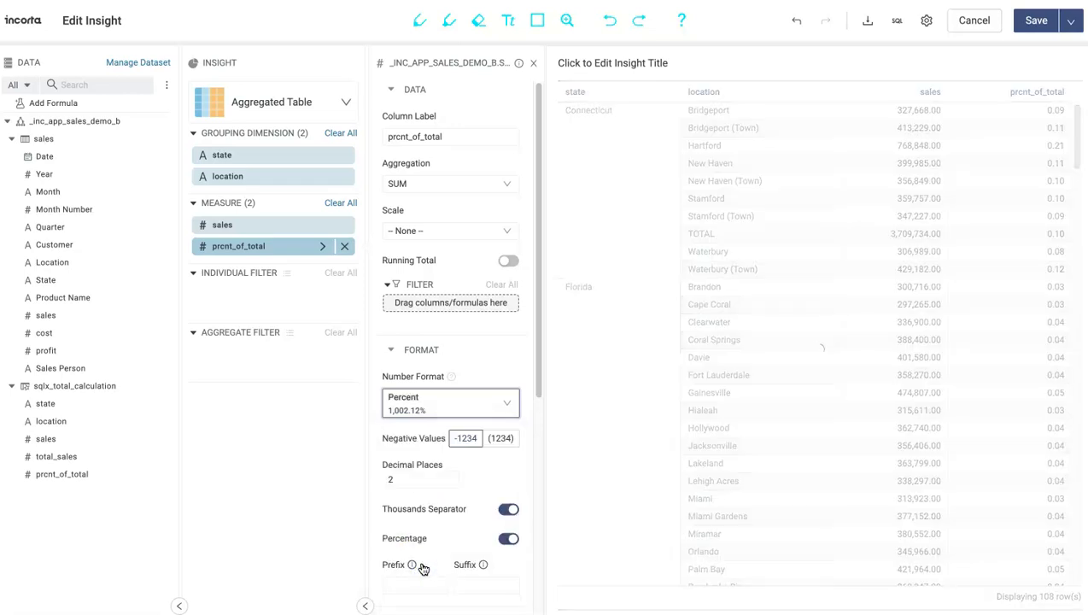
# - Sort the location grouping dimension by the sqlx_total_calculation sales column in ascending order
pyautogui.click(323, 180)
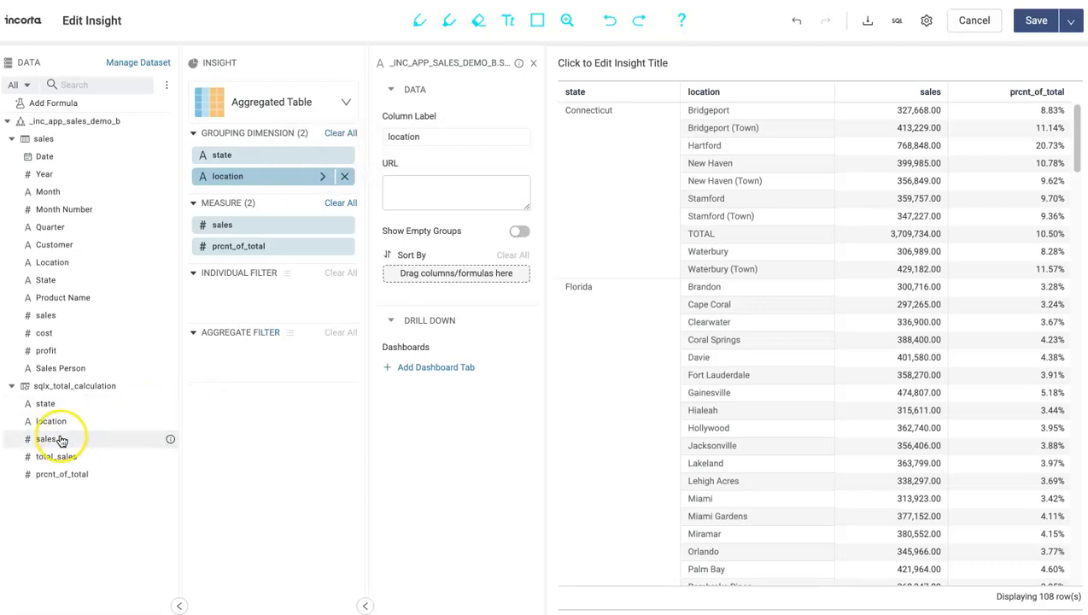
pyautogui.moveTo(62, 439); pyautogui.dragTo(449, 287)
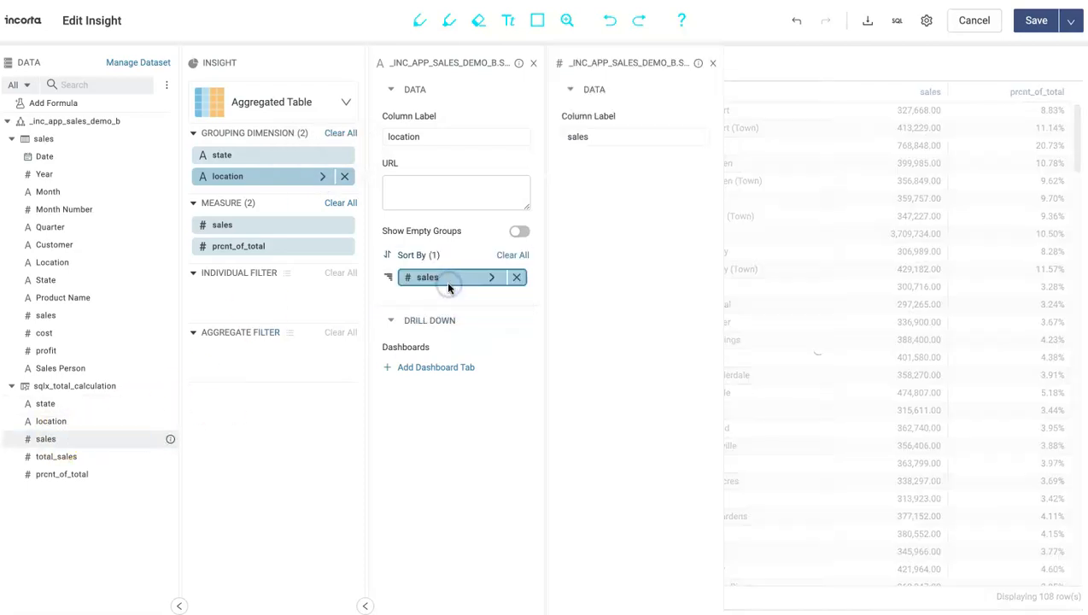
pyautogui.click(390, 279)
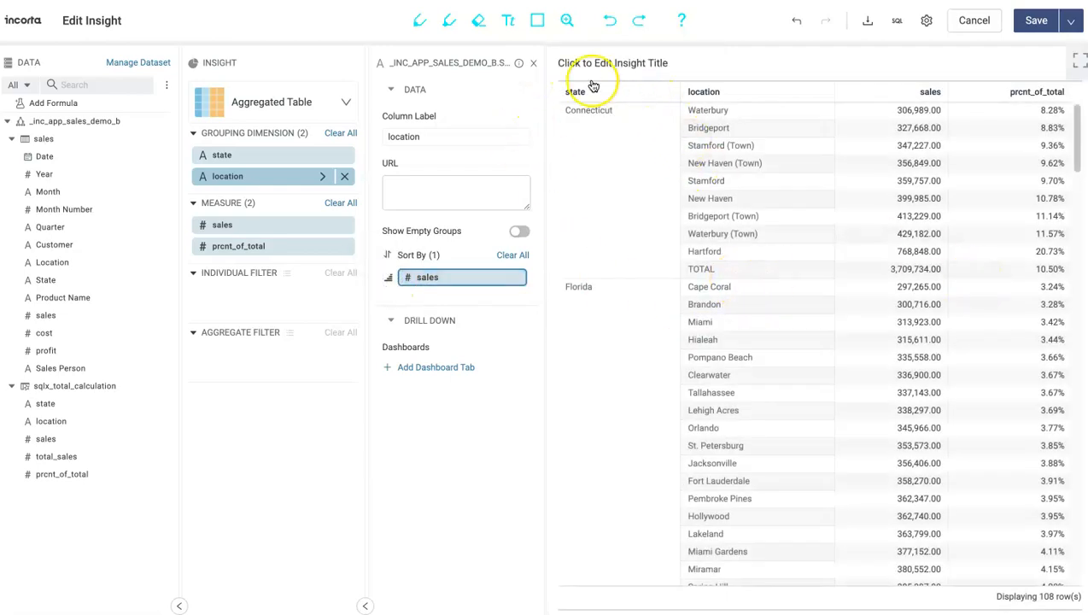
pyautogui.click(533, 64)
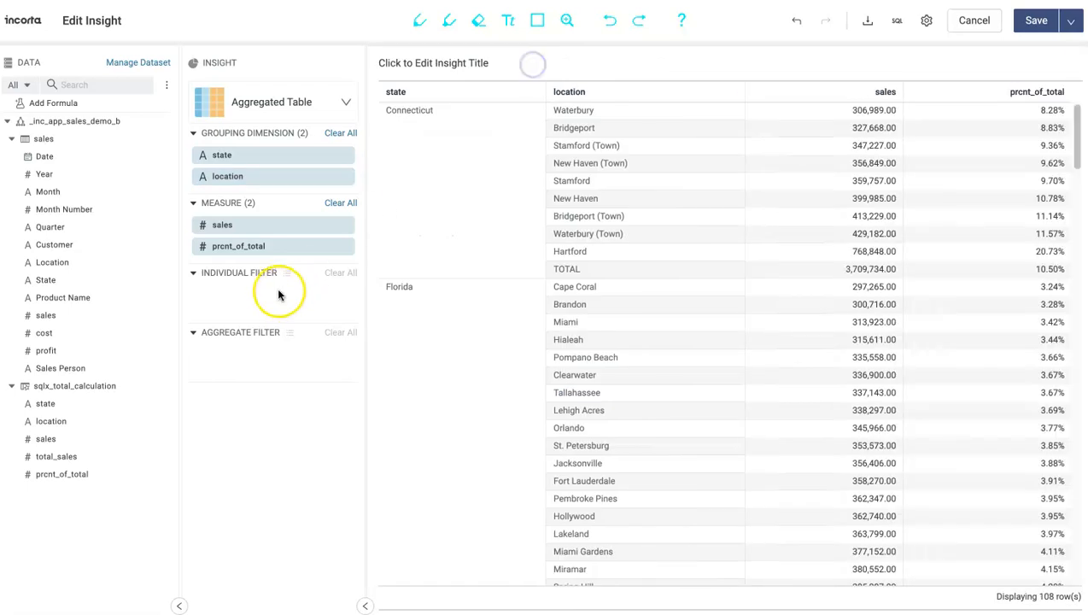
# - Set the number format of the sales measure to Dollar Rounded
pyautogui.click(322, 225)
pyautogui.scroll(-1, 461, 304)
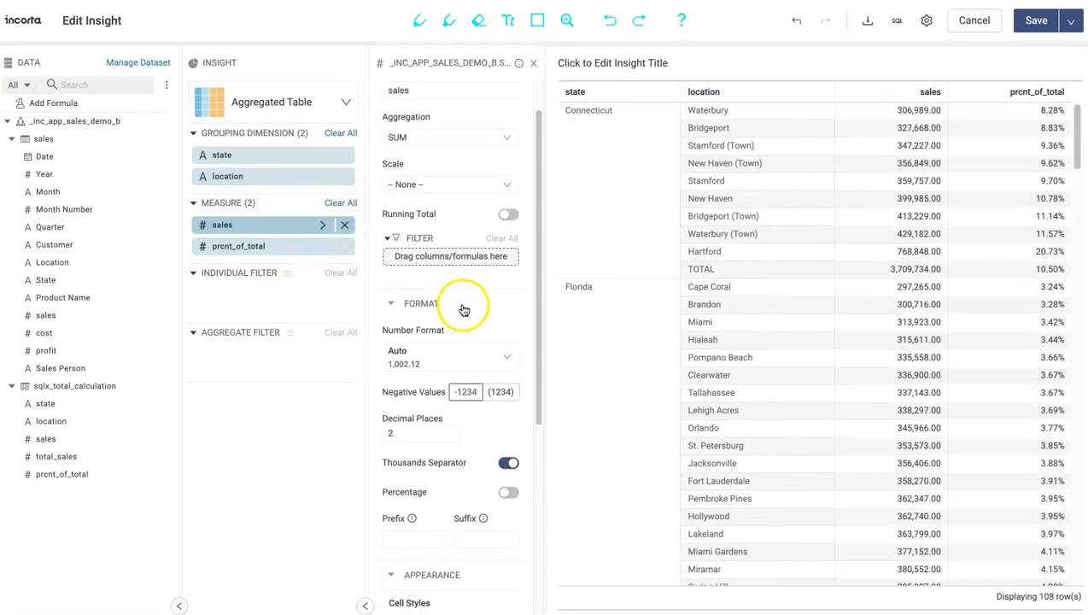
pyautogui.click(450, 357)
pyautogui.scroll(-1, 453, 483)
pyautogui.click(431, 482)
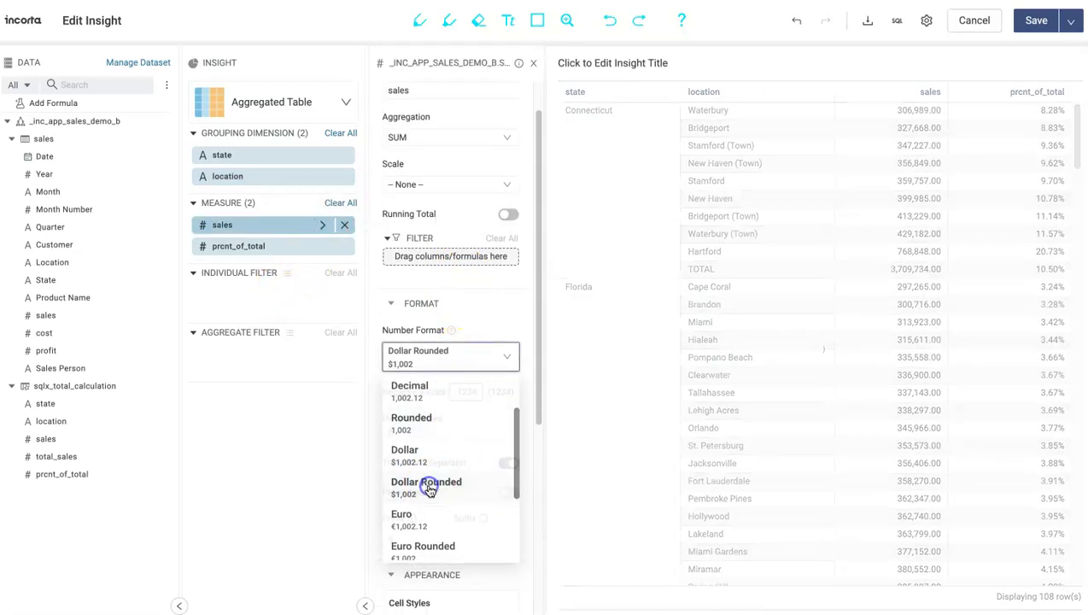
pyautogui.click(533, 63)
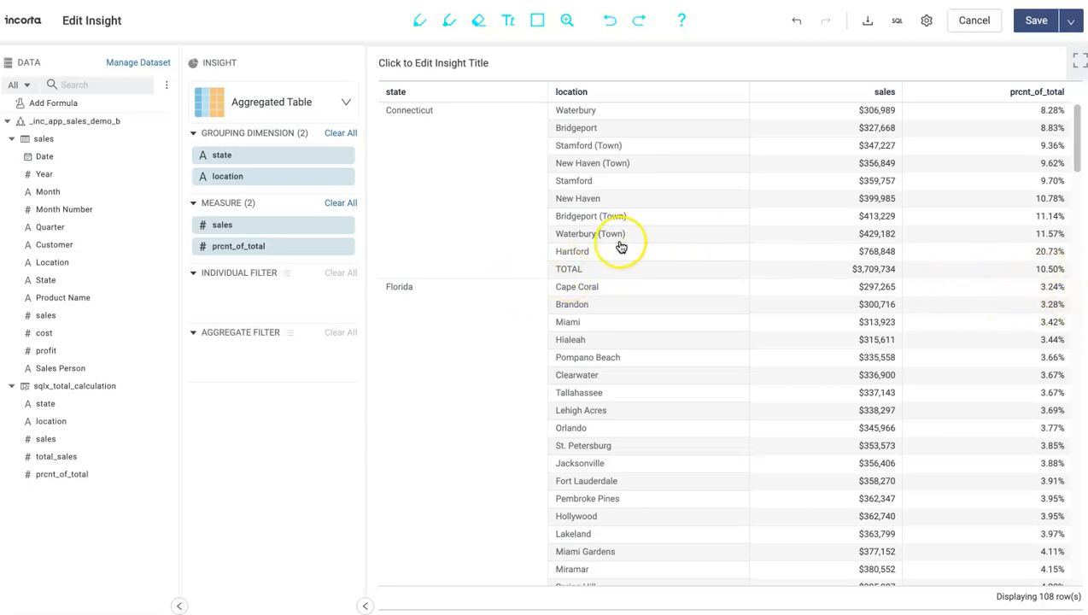
pyautogui.scroll(-5, 656, 342)
pyautogui.scroll(-4, 656, 343)
pyautogui.scroll(8, 656, 342)
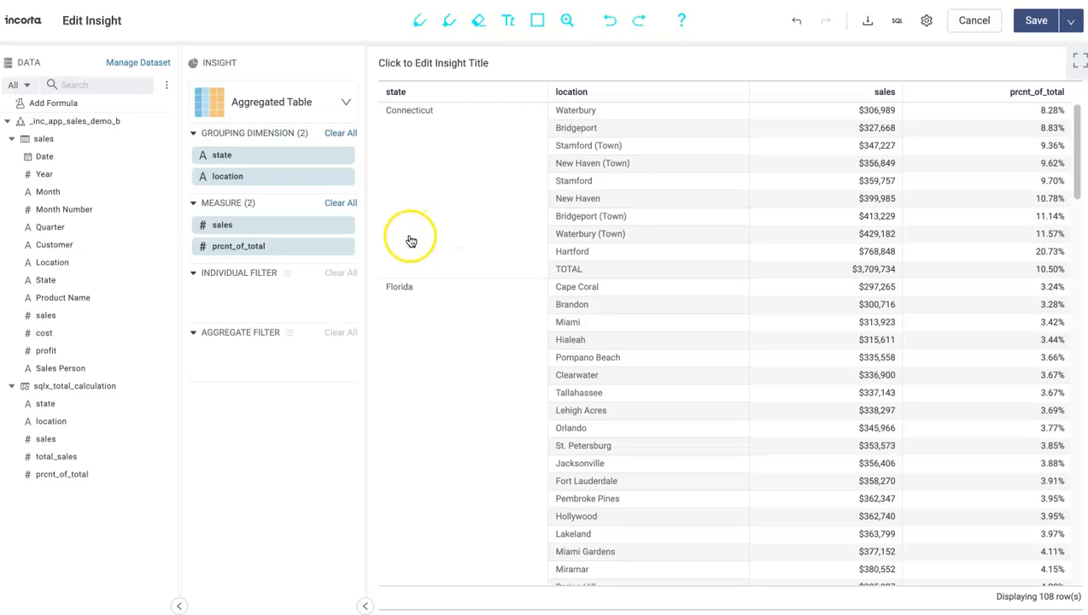
# - Start conditional formatting for the sales measure, based on a new formula
pyautogui.moveTo(352, 246)
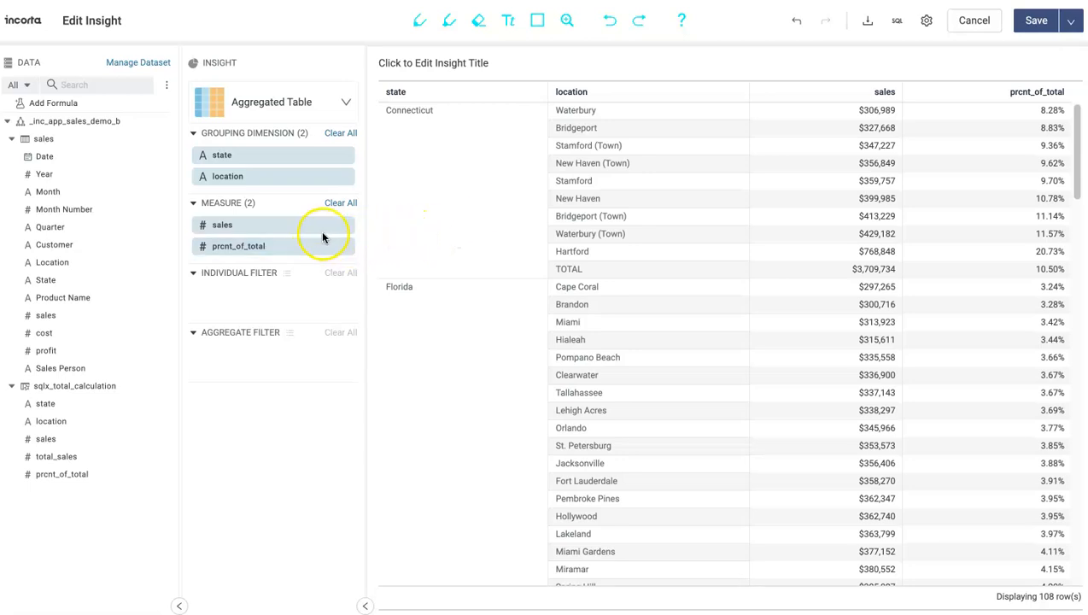
pyautogui.click(322, 224)
pyautogui.scroll(-5, 410, 403)
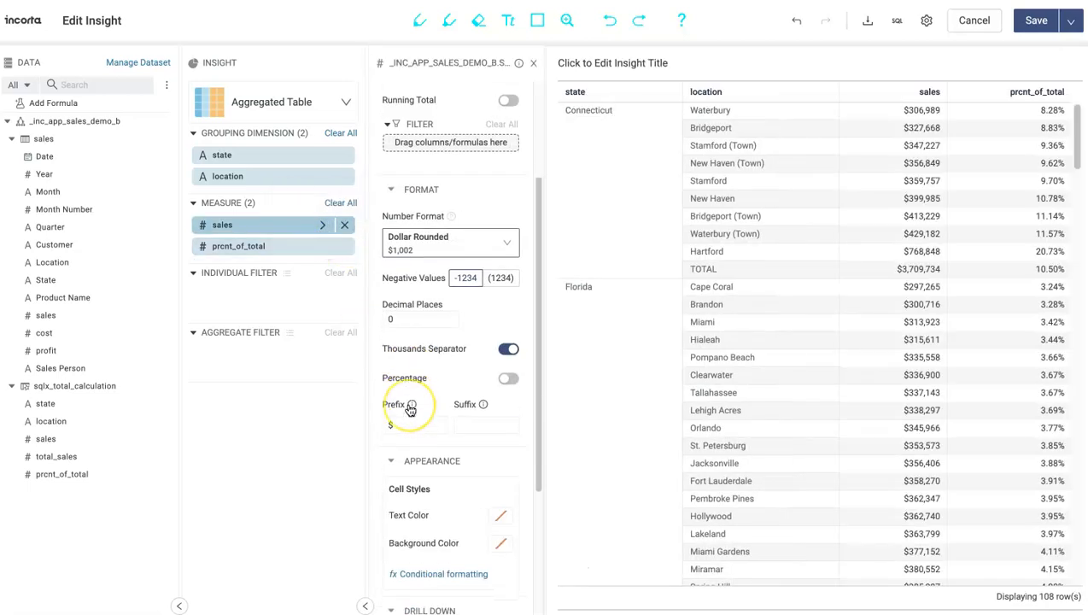
pyautogui.click(421, 469)
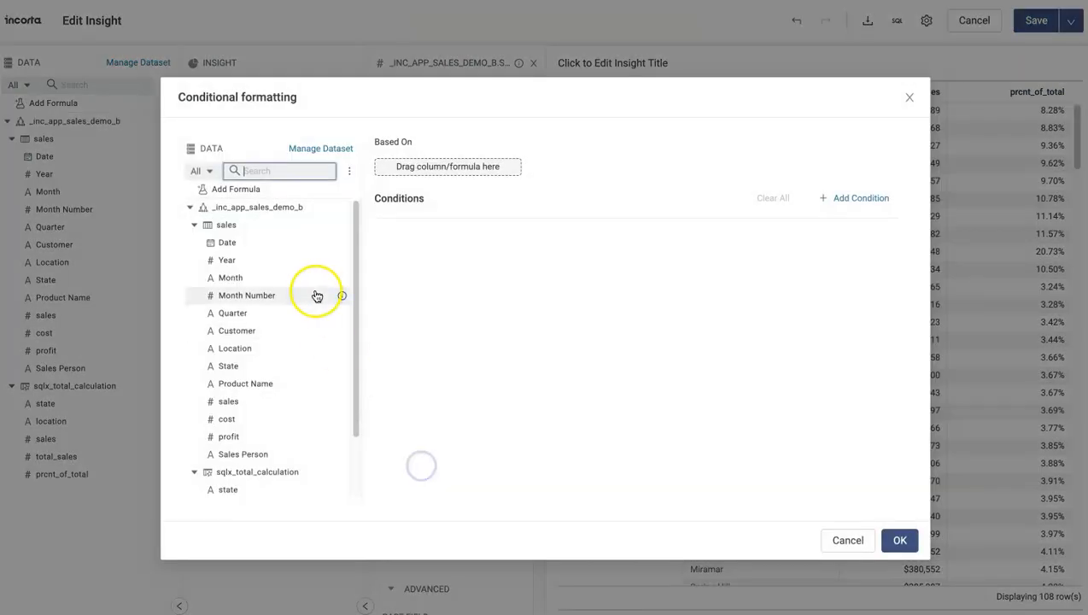
pyautogui.moveTo(244, 188); pyautogui.dragTo(442, 166)
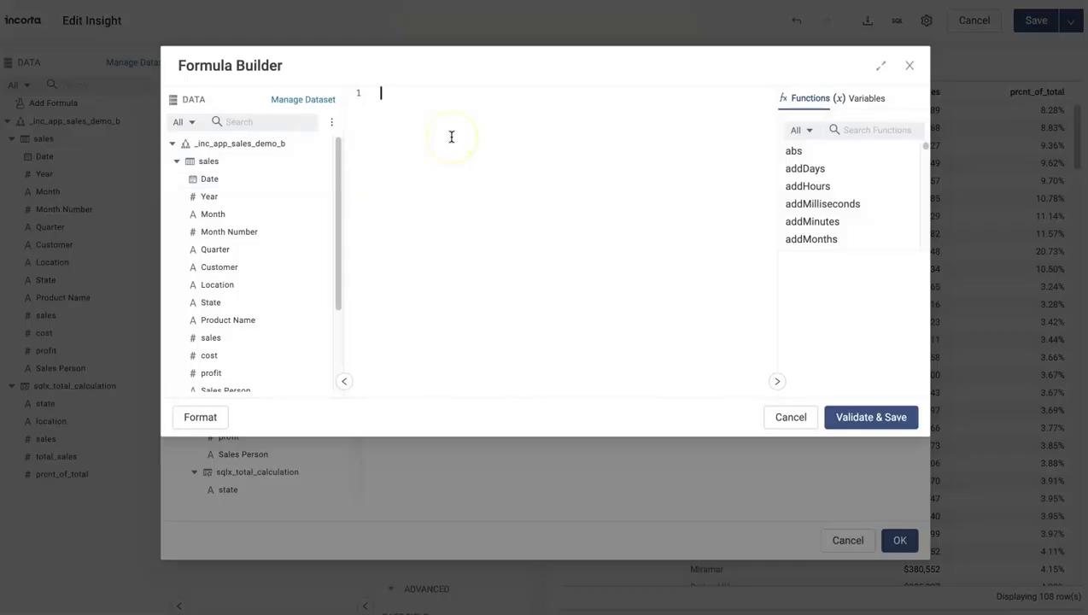
# - Enter the formula if(_inc_app_sales_demo_b.sqlx_total_calculation.location = "TOTAL", 1, 0), format its code, and validate and save it
pyautogui.write('if')
pyautogui.press('Return')
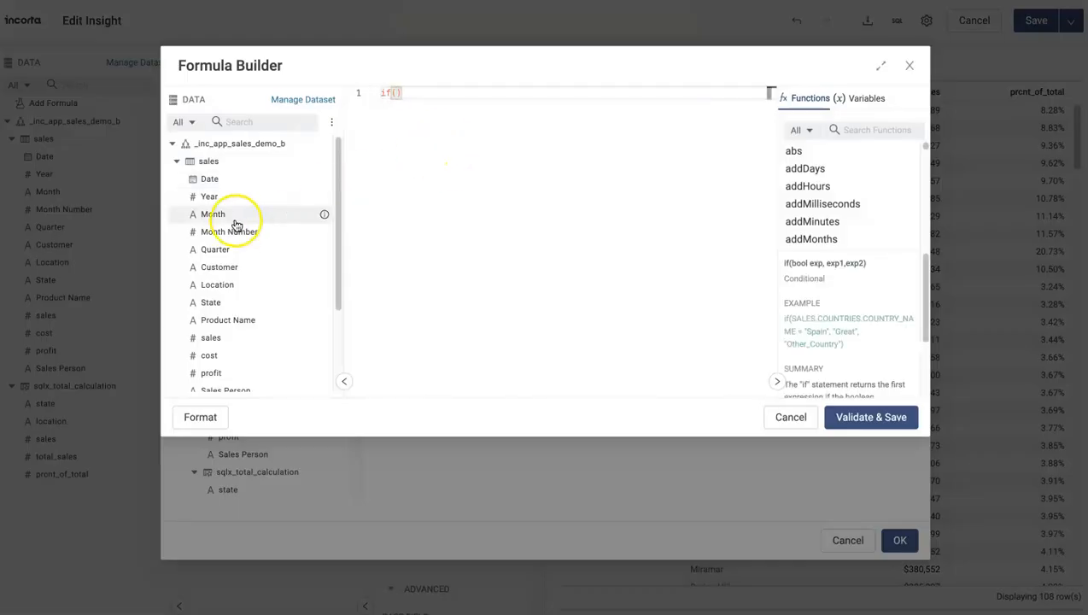
pyautogui.click(176, 161)
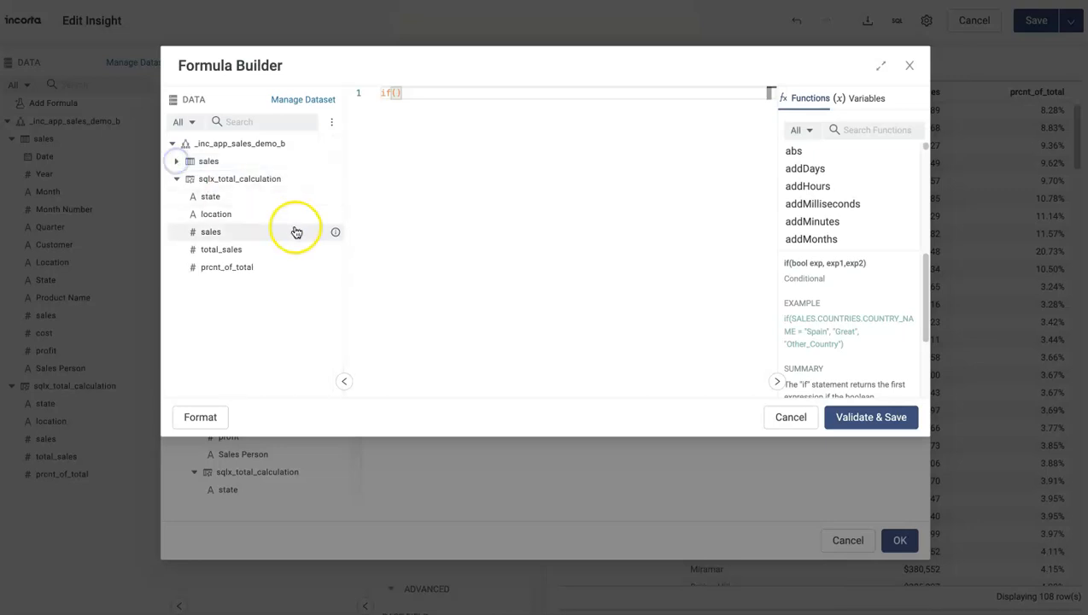
pyautogui.click(220, 215)
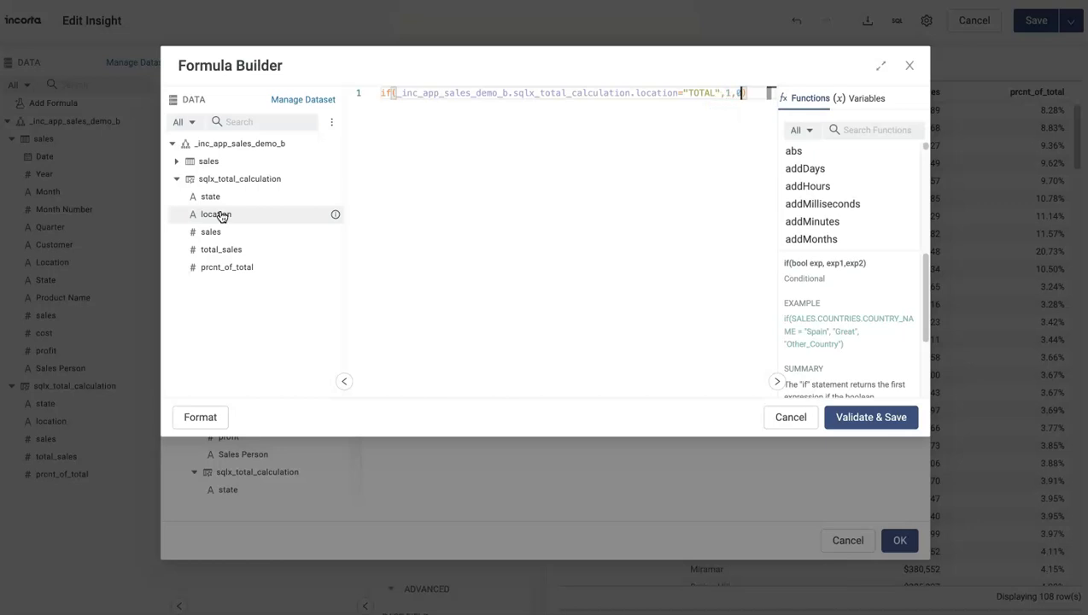
pyautogui.click(195, 417)
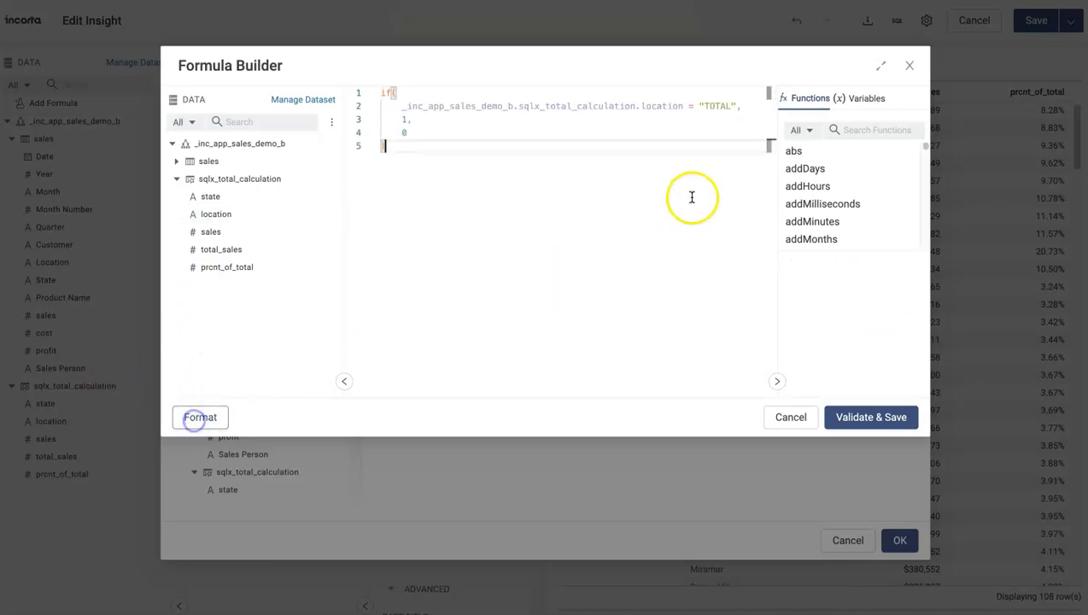
pyautogui.click(880, 417)
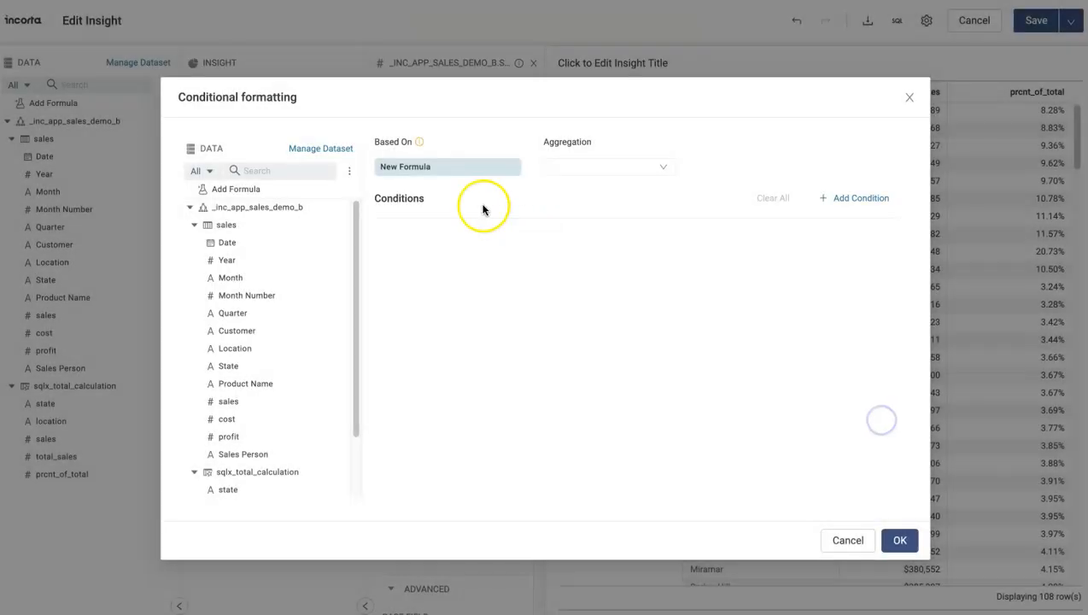
# - Set the formatting rule's aggregation to FORMULA and add a condition for values equal to 1
pyautogui.click(595, 168)
pyautogui.click(581, 359)
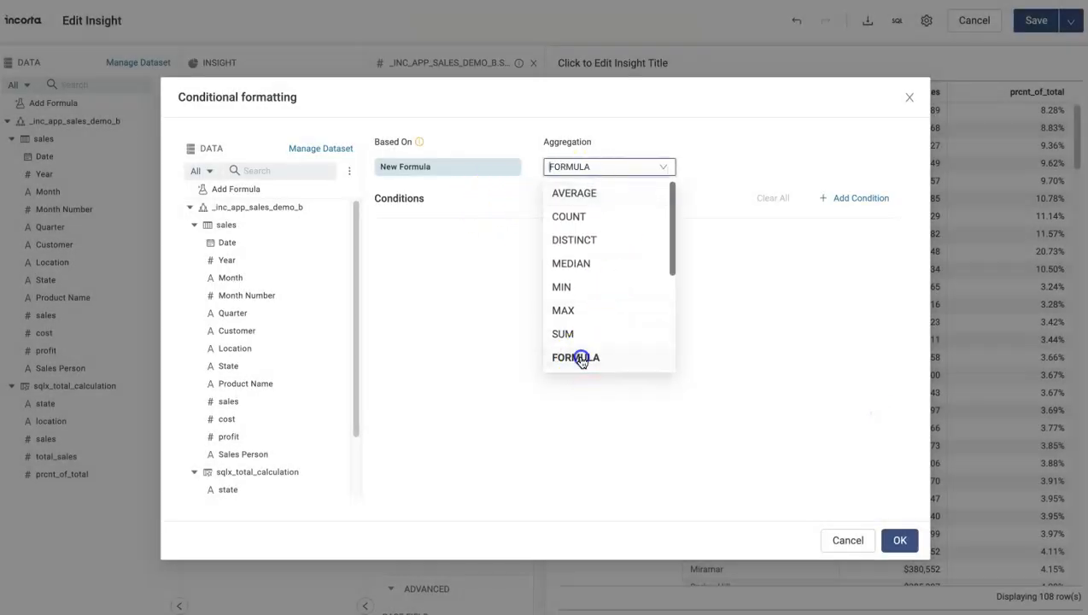
pyautogui.click(840, 200)
pyautogui.click(589, 247)
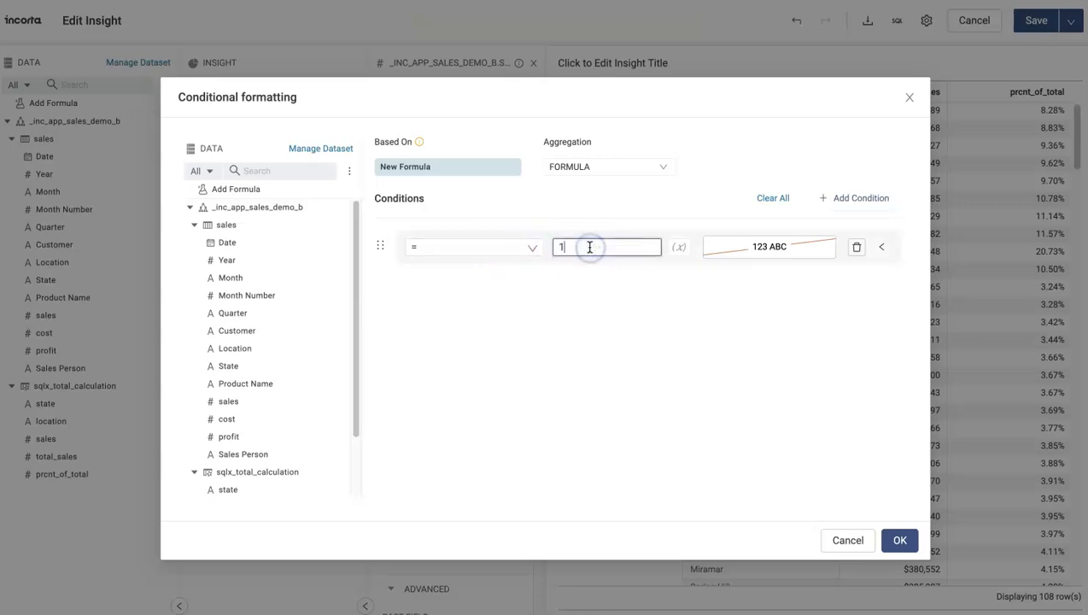
# - Give the condition a custom near-white text color, #FCFAFAFF, and an orange background color
pyautogui.click(768, 257)
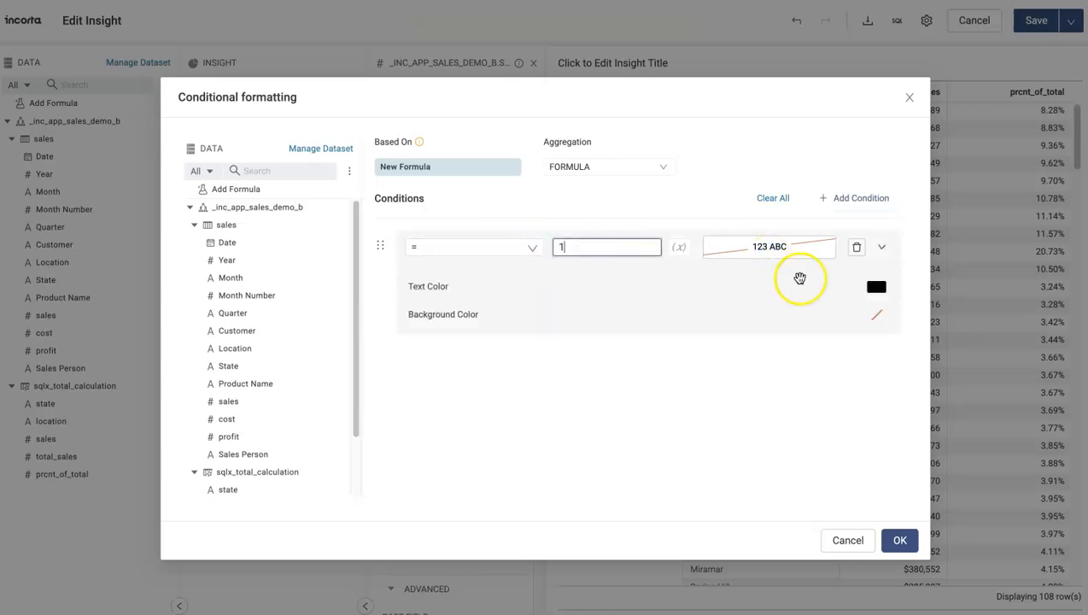
pyautogui.click(877, 287)
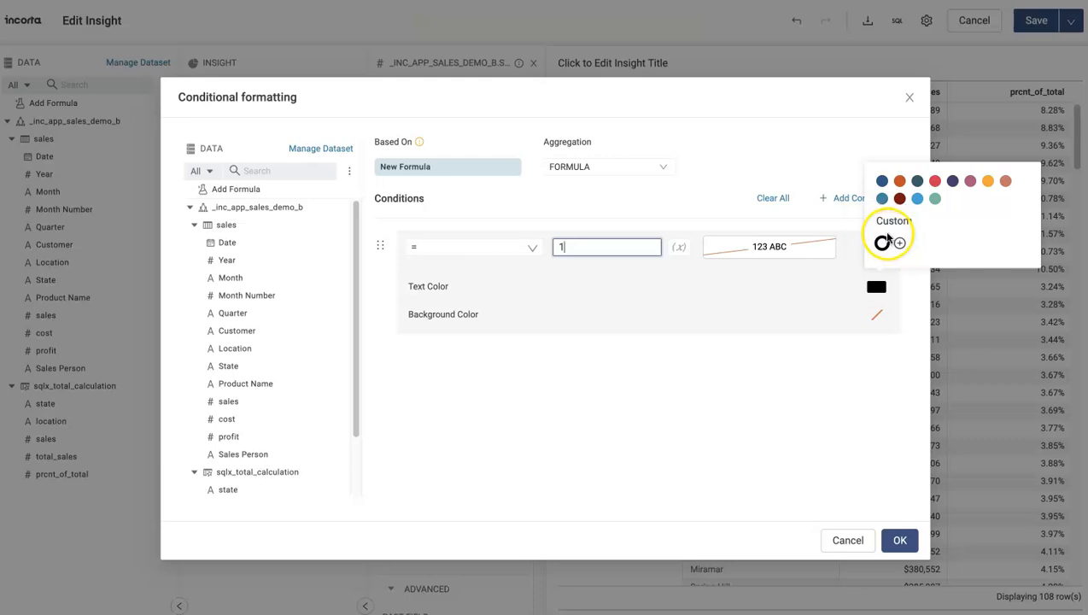
pyautogui.click(900, 243)
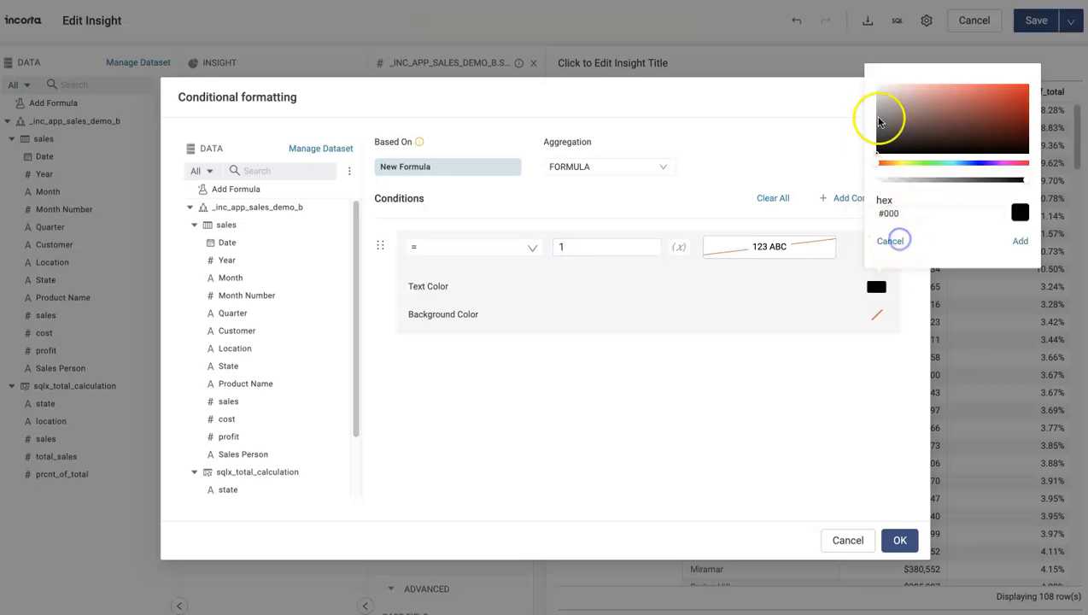
pyautogui.click(878, 87)
pyautogui.click(1020, 241)
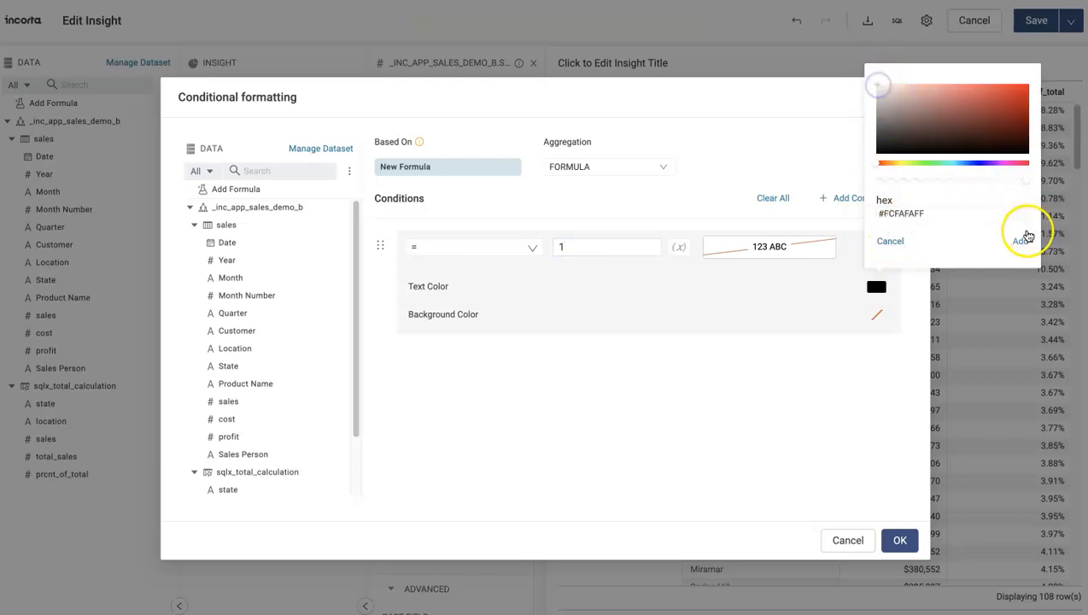
pyautogui.click(880, 317)
pyautogui.click(917, 209)
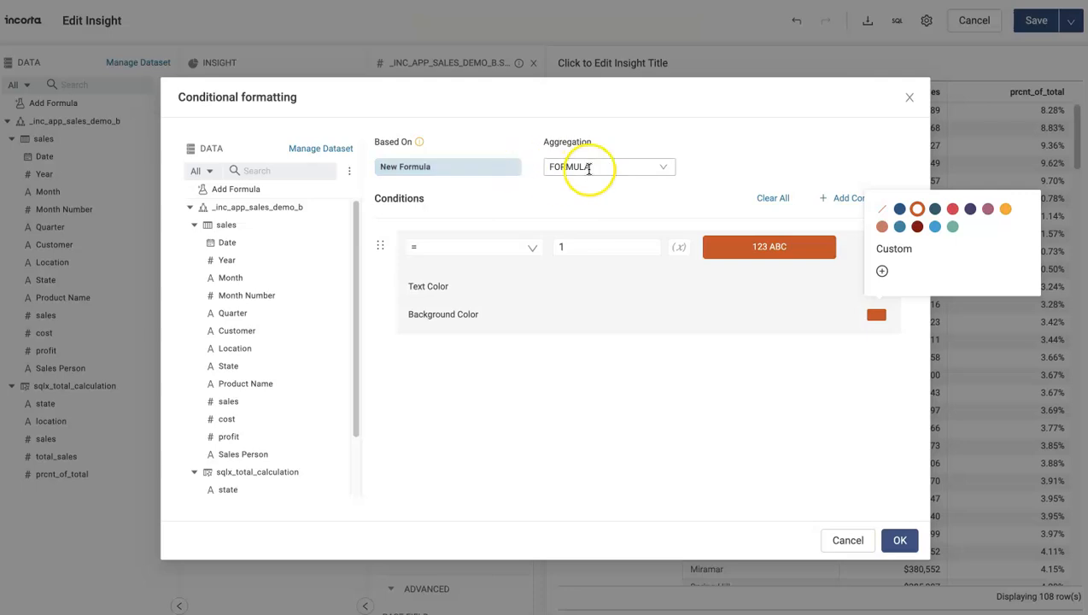
# - Copy the full formula from the sales formatting rule, close the formula without changes, and apply the sales conditional formatting
pyautogui.click(492, 171)
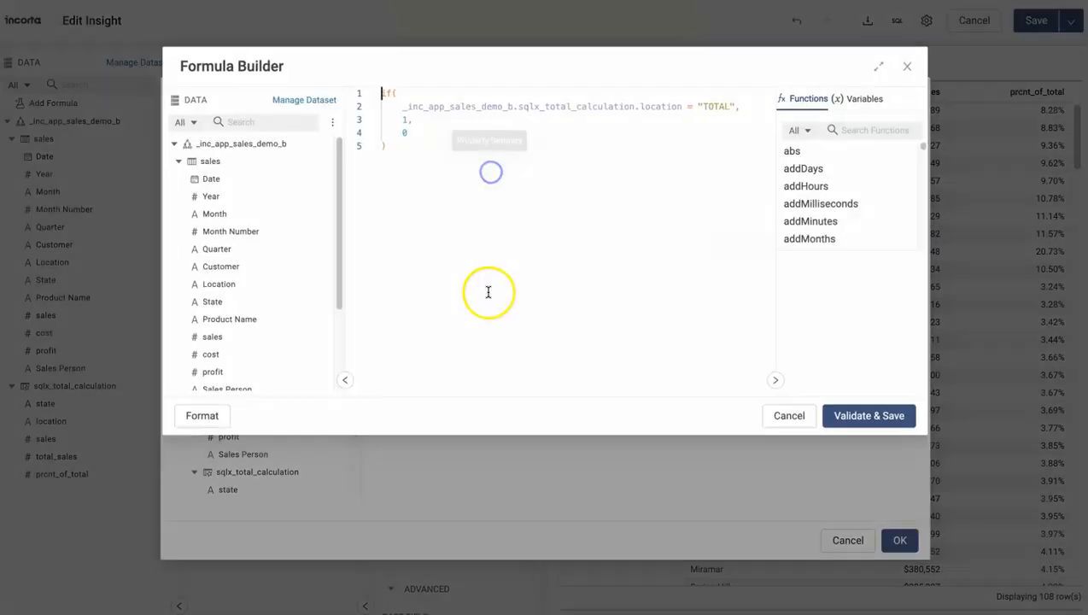
pyautogui.hotkey('ctrl', 'a')
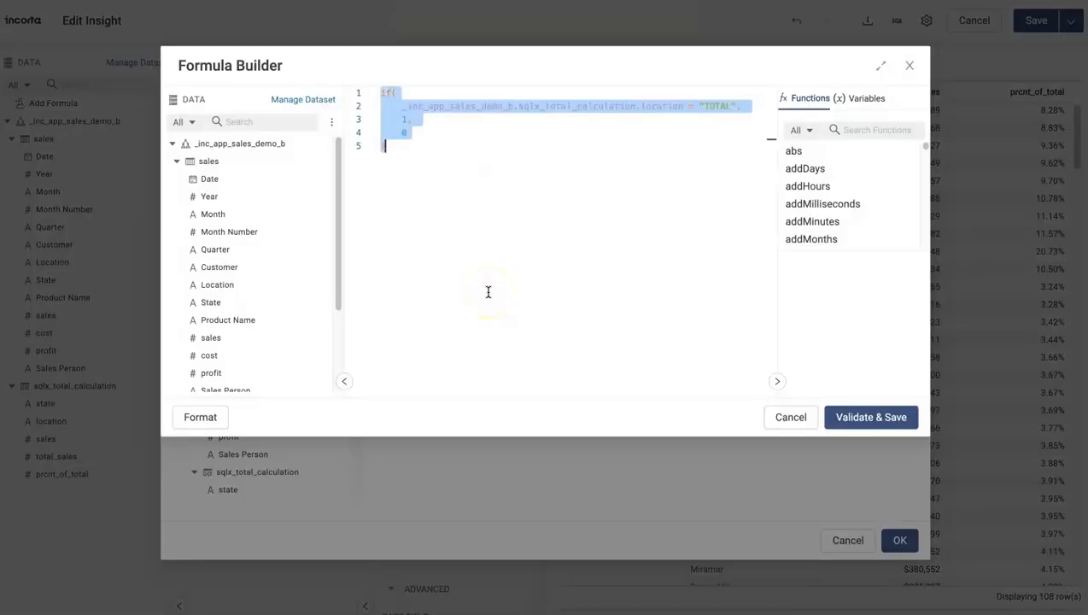
pyautogui.click(774, 417)
pyautogui.click(902, 547)
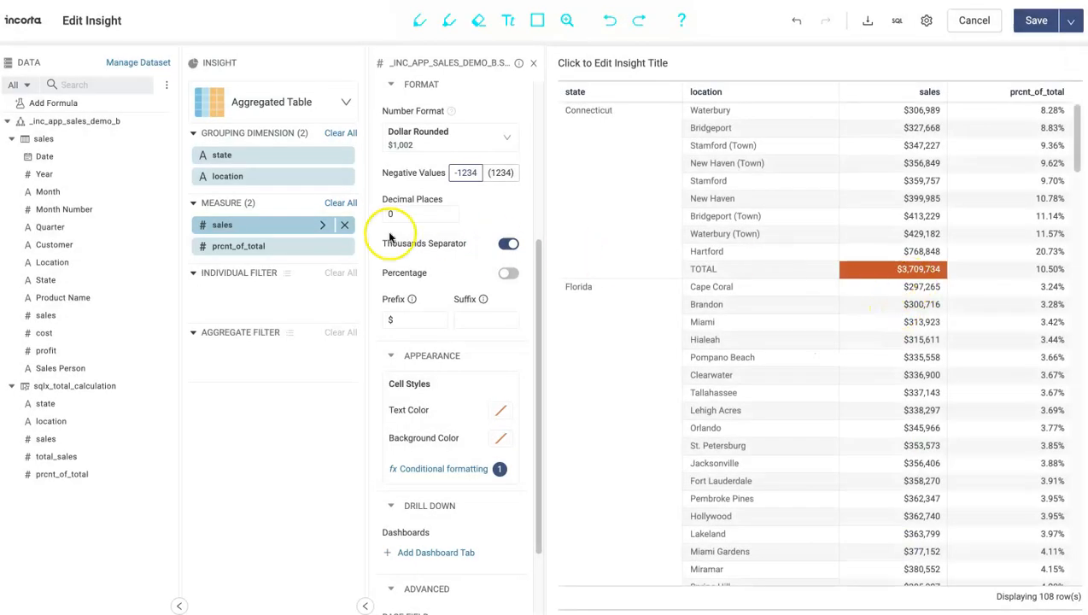
# - Start conditional formatting for prcnt_of_total with the new formula if(_inc_app_sales_demo_b.sqlx_total_calculation.location = "TOTAL", 1, 0), and validate and save it
pyautogui.click(327, 249)
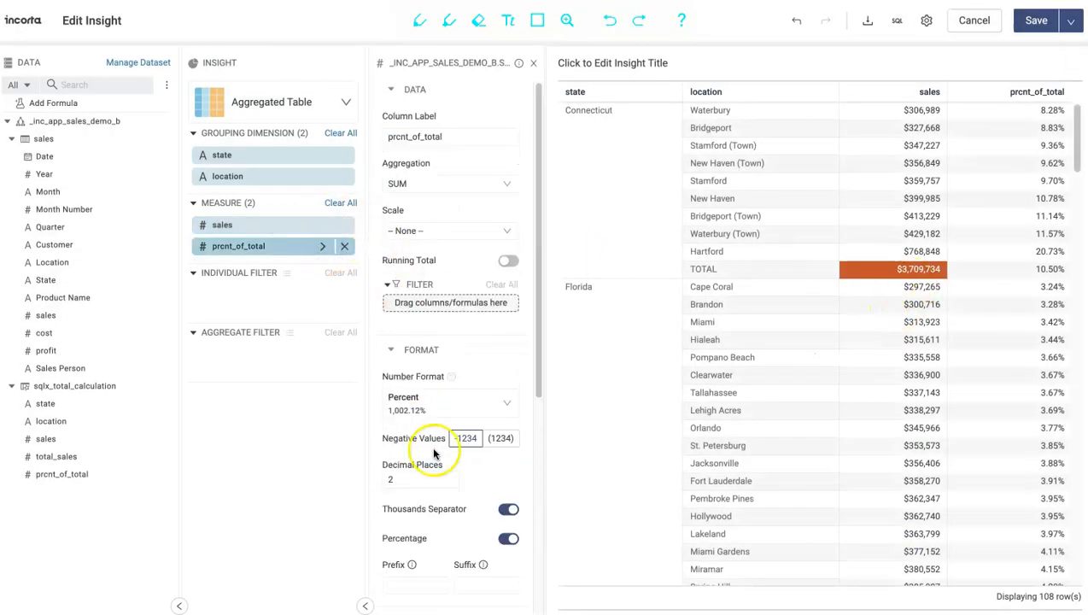
pyautogui.scroll(-5, 445, 450)
pyautogui.click(466, 359)
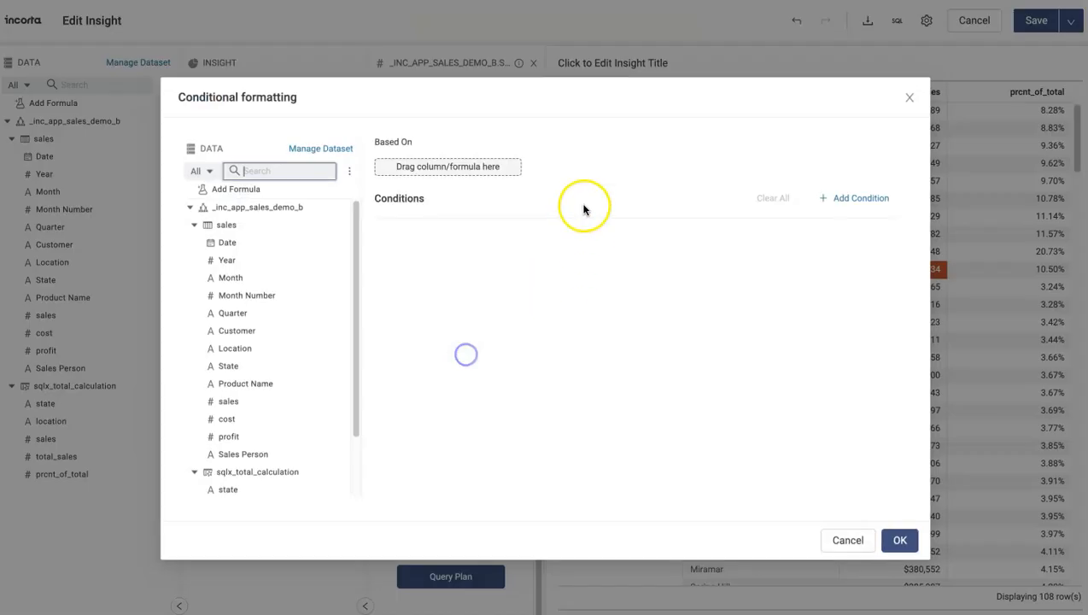
pyautogui.moveTo(261, 189); pyautogui.dragTo(439, 165)
pyautogui.write('if( _inc_app_sales_demo_b.sqlx_total_calculation.location = "TEXAS", 1, 0 )')
pyautogui.click(861, 418)
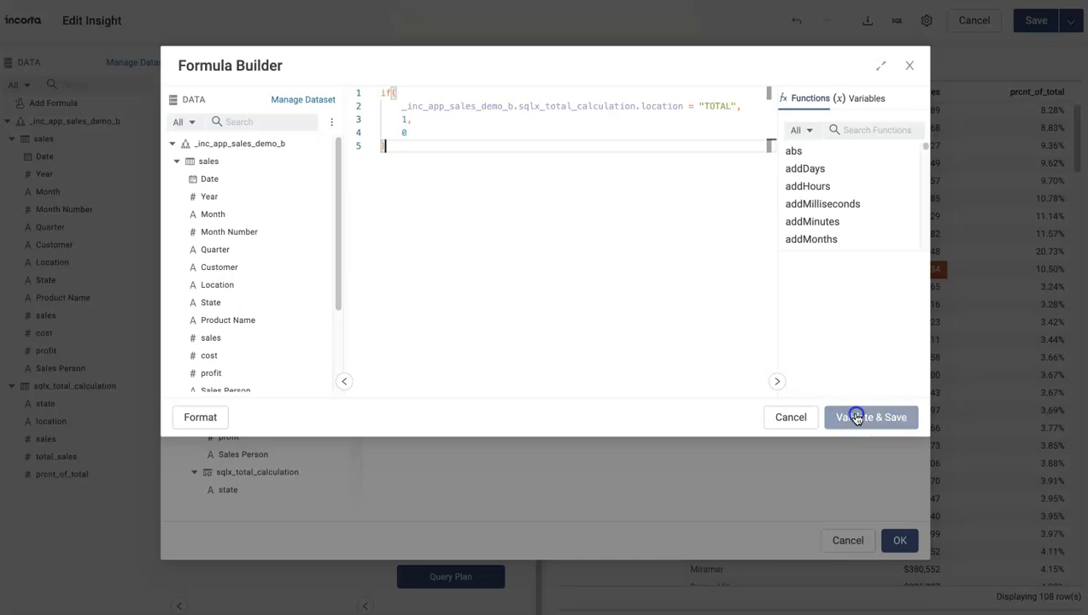
# - Set the prcnt_of_total rule's aggregation to FORMULA and add a condition for values equal to 1
pyautogui.click(588, 166)
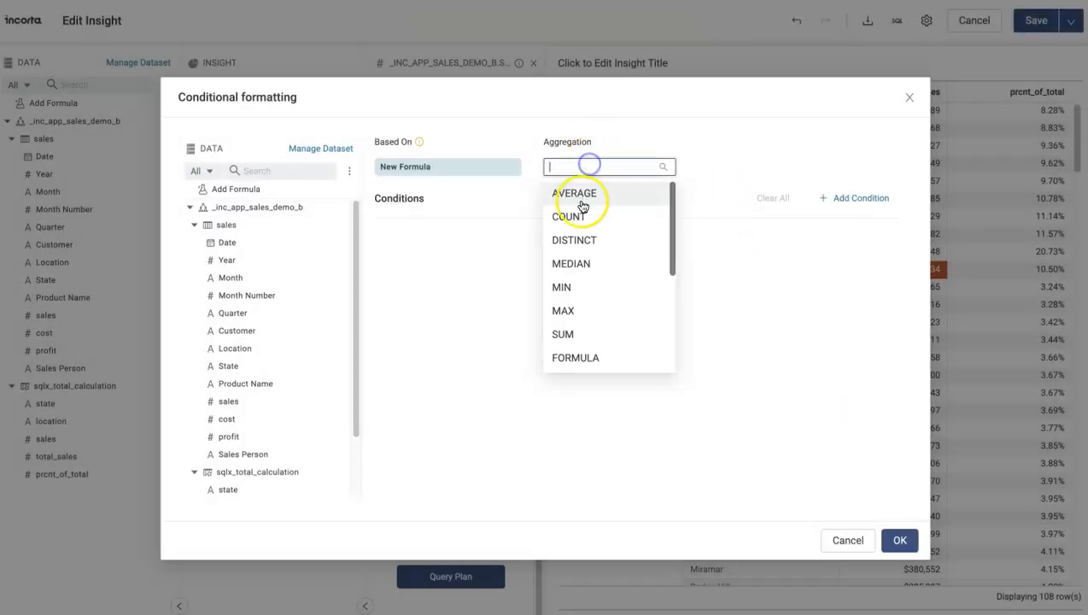
pyautogui.click(571, 360)
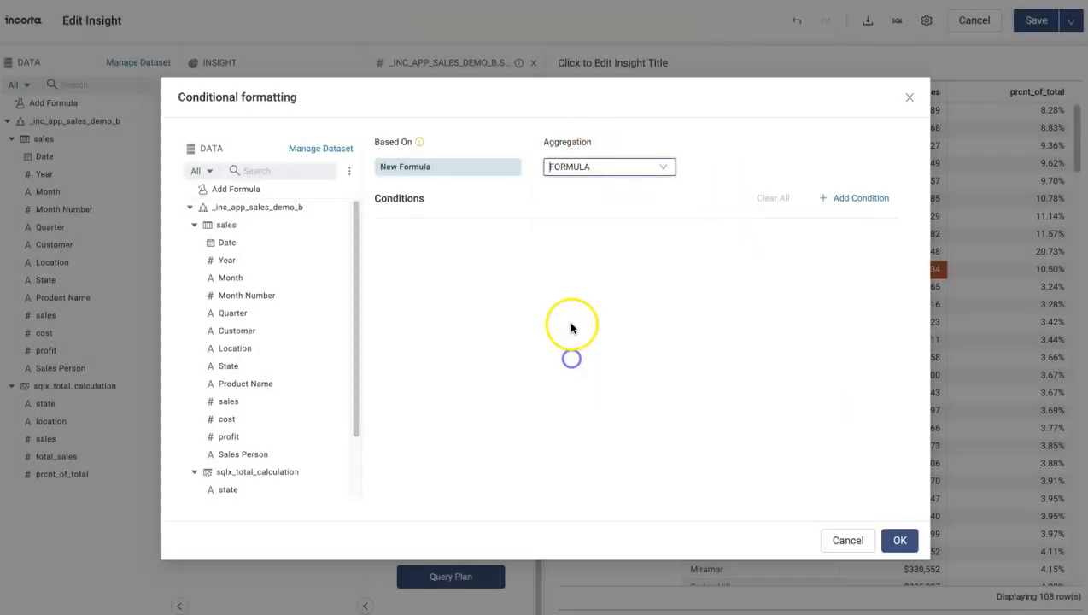
pyautogui.click(845, 197)
pyautogui.click(613, 243)
# - Give the prcnt_of_total condition a custom near-white text color, #FAF7F7FF, and an orange background, and apply the conditional formatting
pyautogui.click(768, 246)
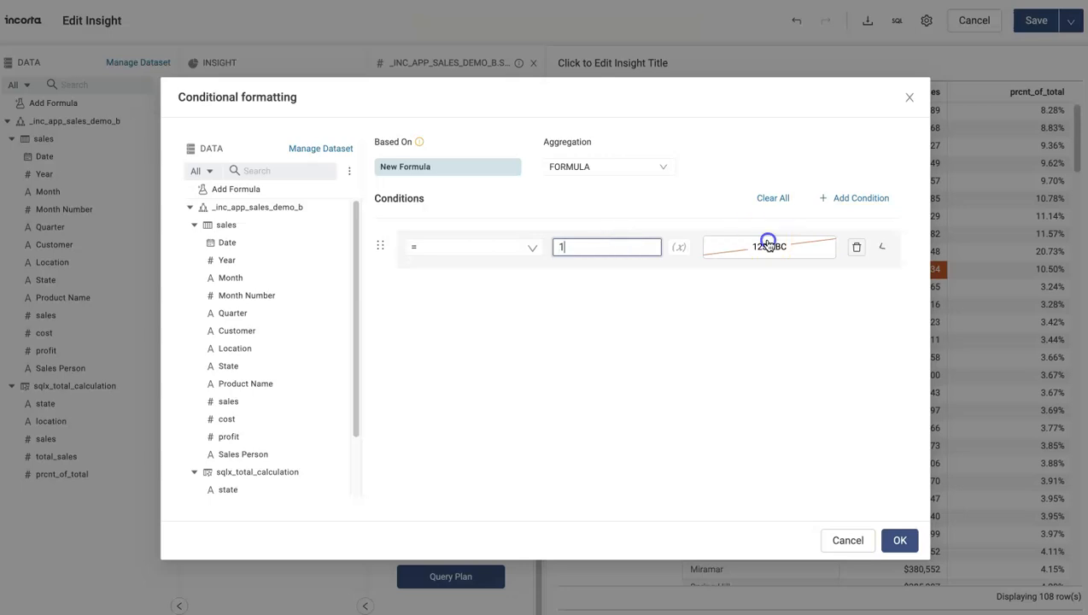
pyautogui.click(883, 287)
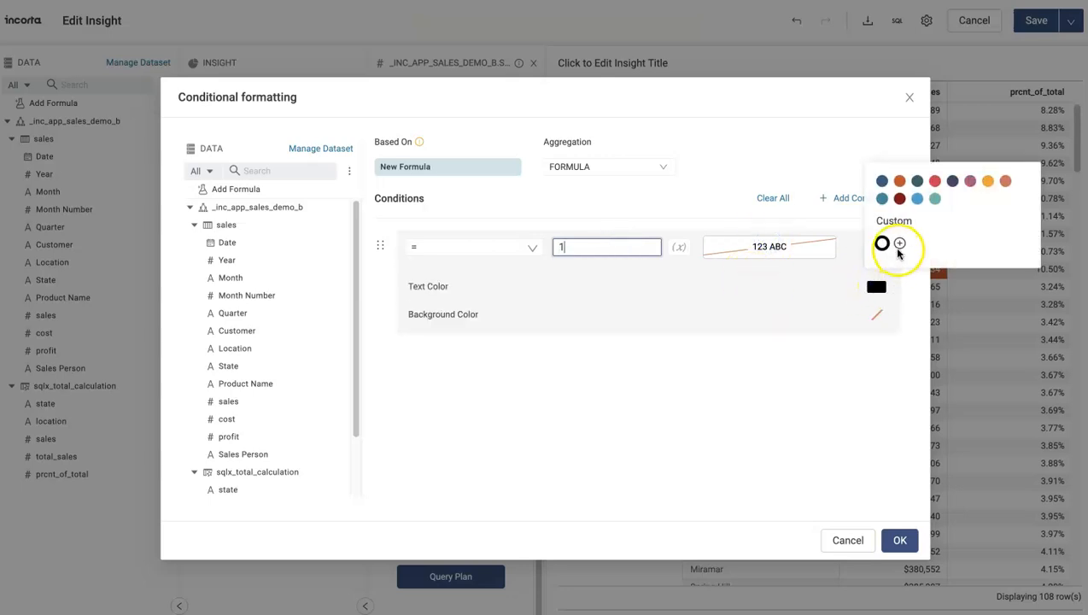
pyautogui.click(898, 246)
pyautogui.click(879, 87)
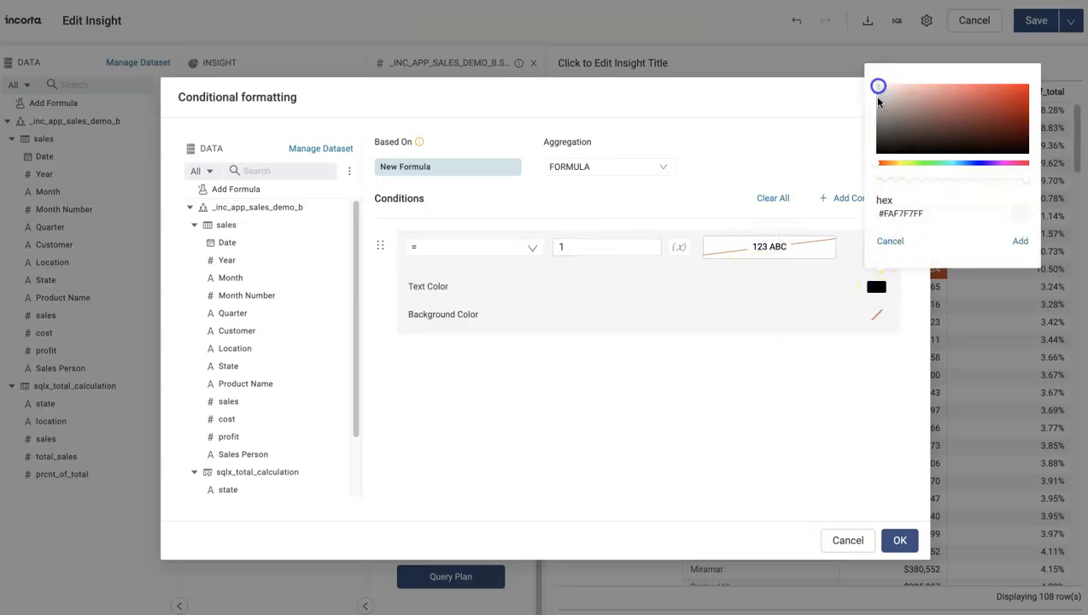
pyautogui.click(1019, 243)
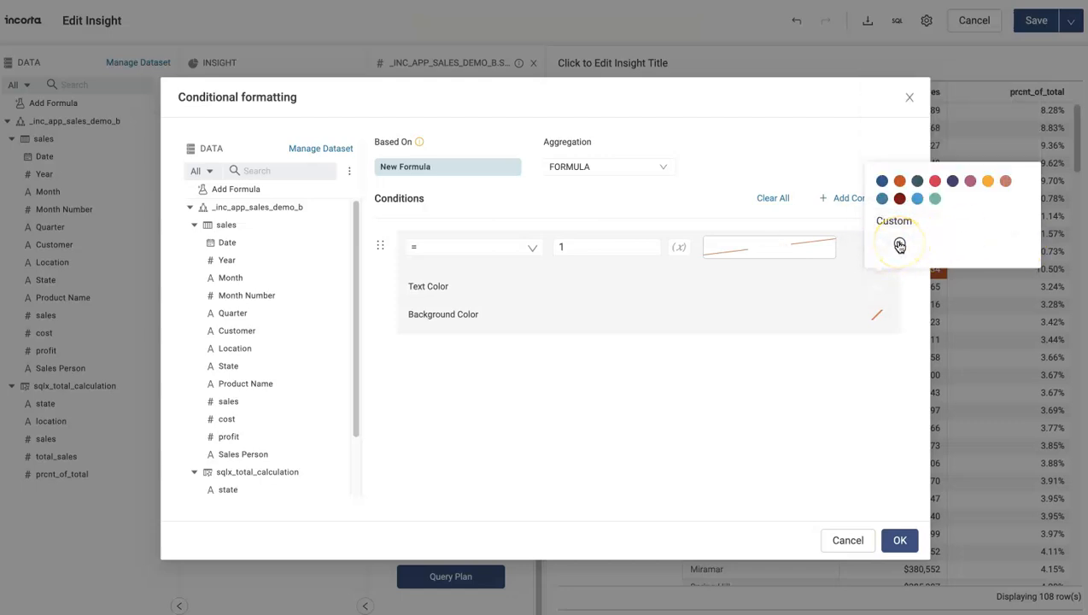
pyautogui.click(883, 298)
pyautogui.click(917, 209)
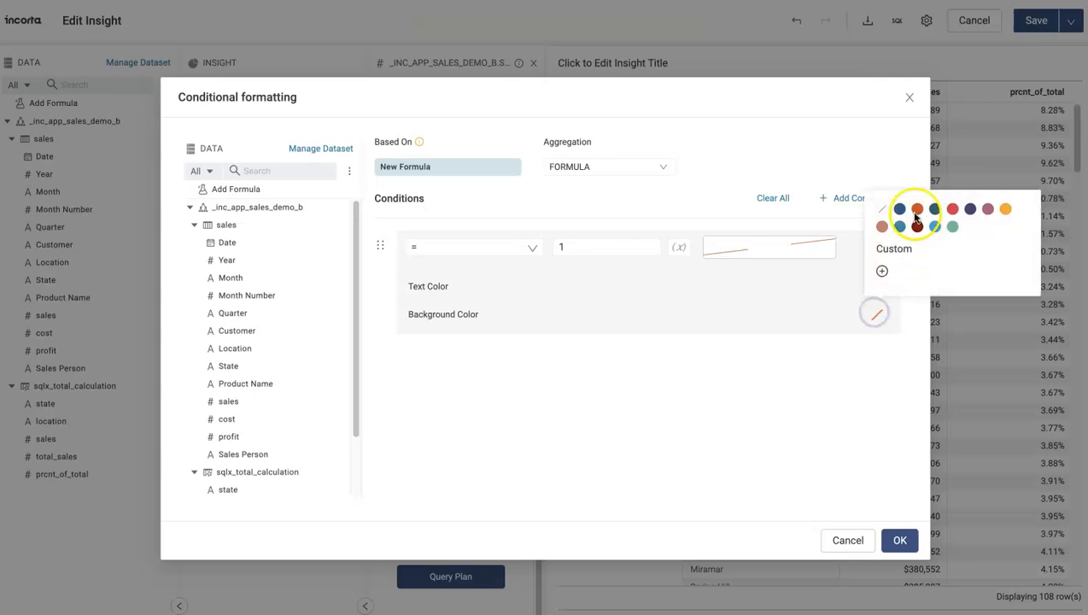
pyautogui.click(904, 401)
pyautogui.click(899, 540)
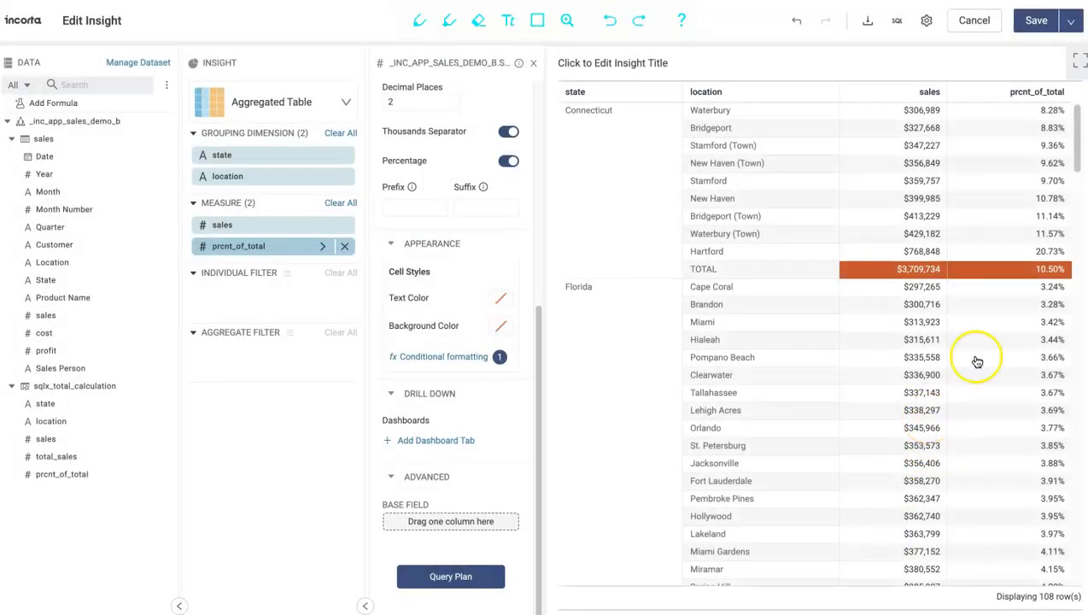
# - Check the highlighted TOTAL rows through the table and save the insight to the dashboard
pyautogui.scroll(-2, 849, 377)
pyautogui.scroll(-10, 850, 376)
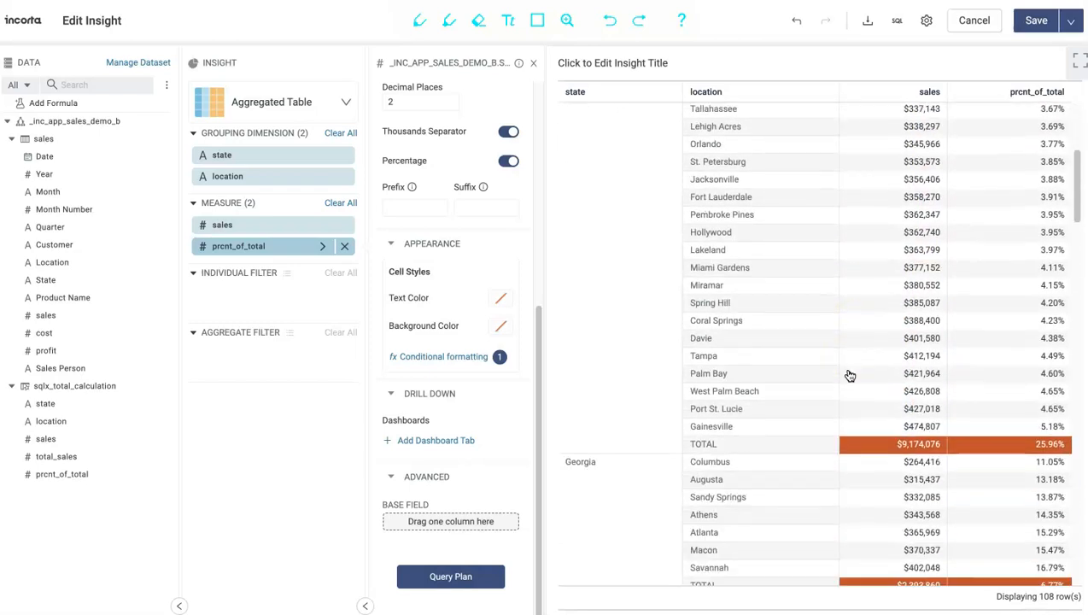
pyautogui.scroll(-1, 908, 454)
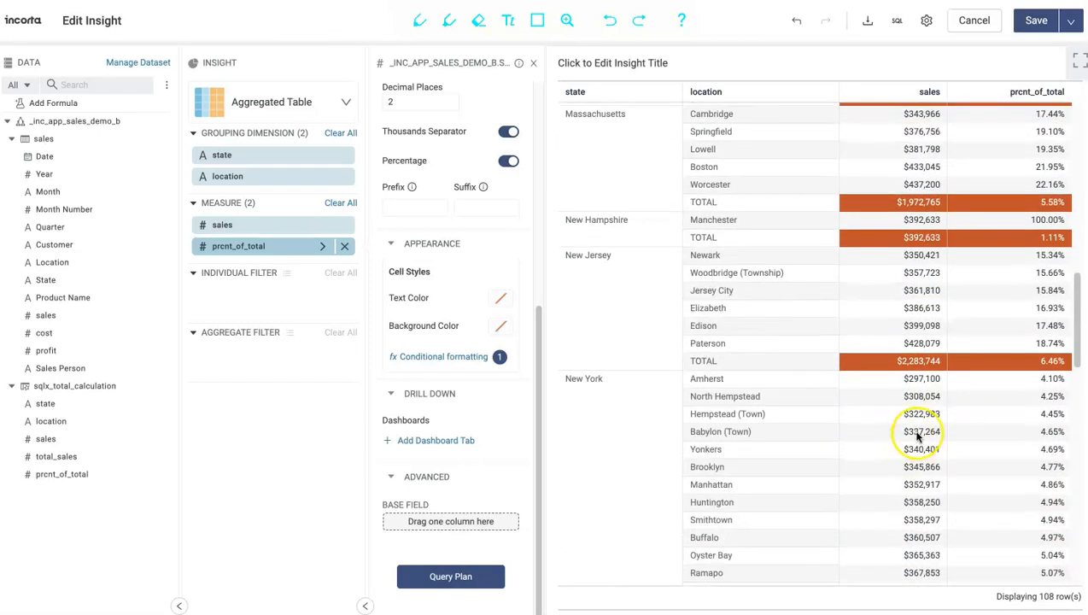
pyautogui.click(1036, 19)
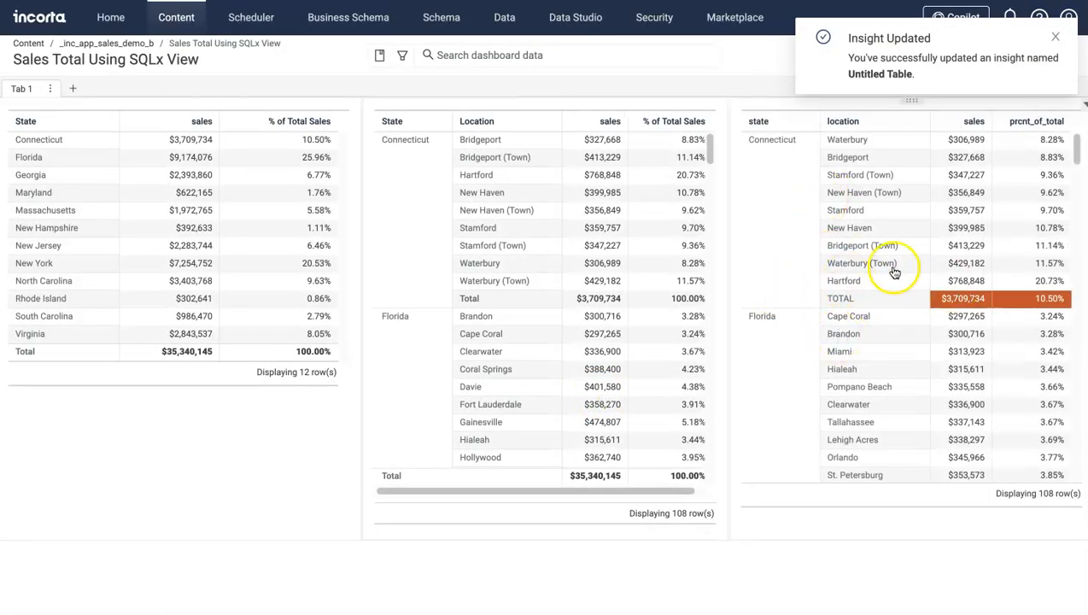
pyautogui.click(1056, 40)
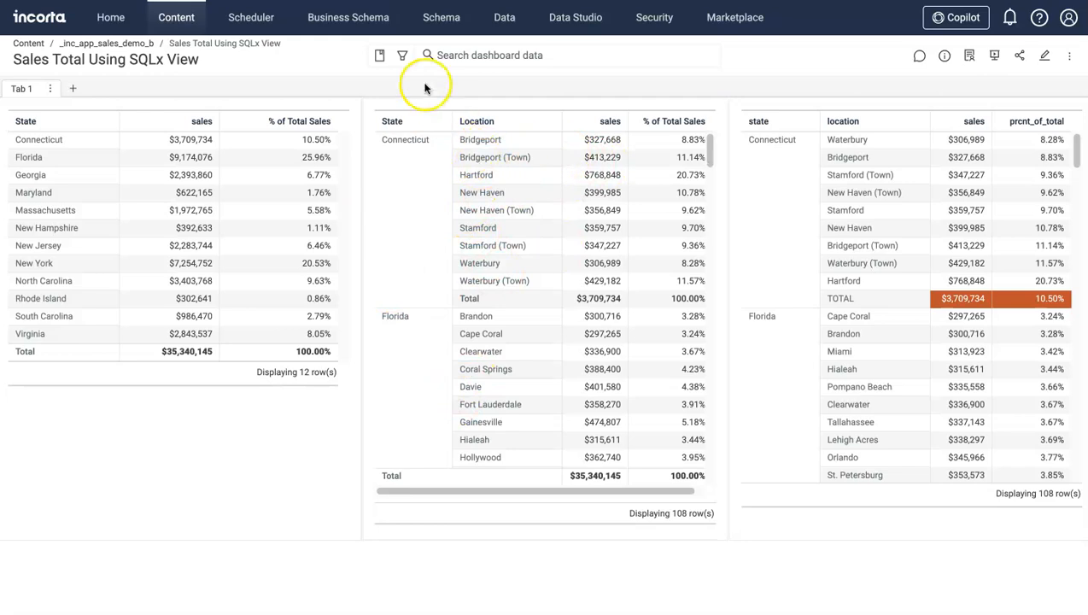
pyautogui.click(402, 54)
pyautogui.click(835, 560)
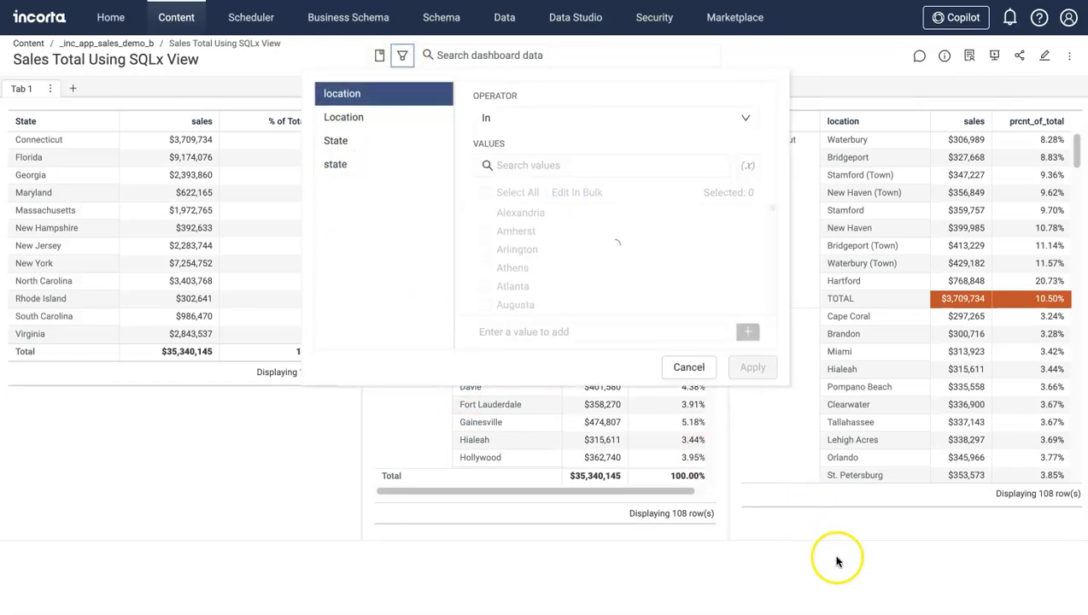
pyautogui.click(1071, 54)
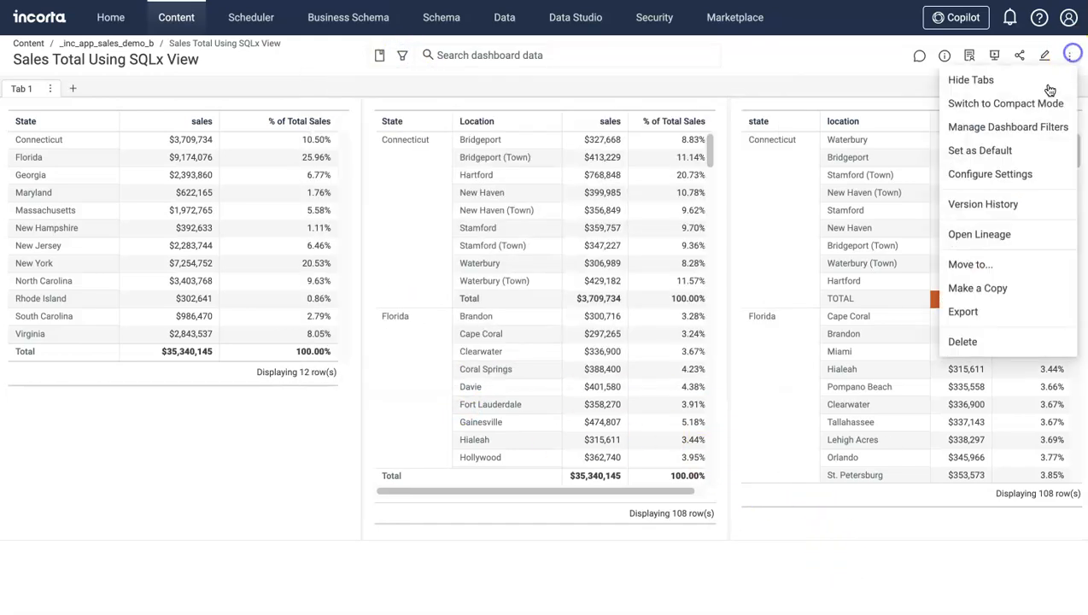
pyautogui.click(995, 173)
pyautogui.click(647, 486)
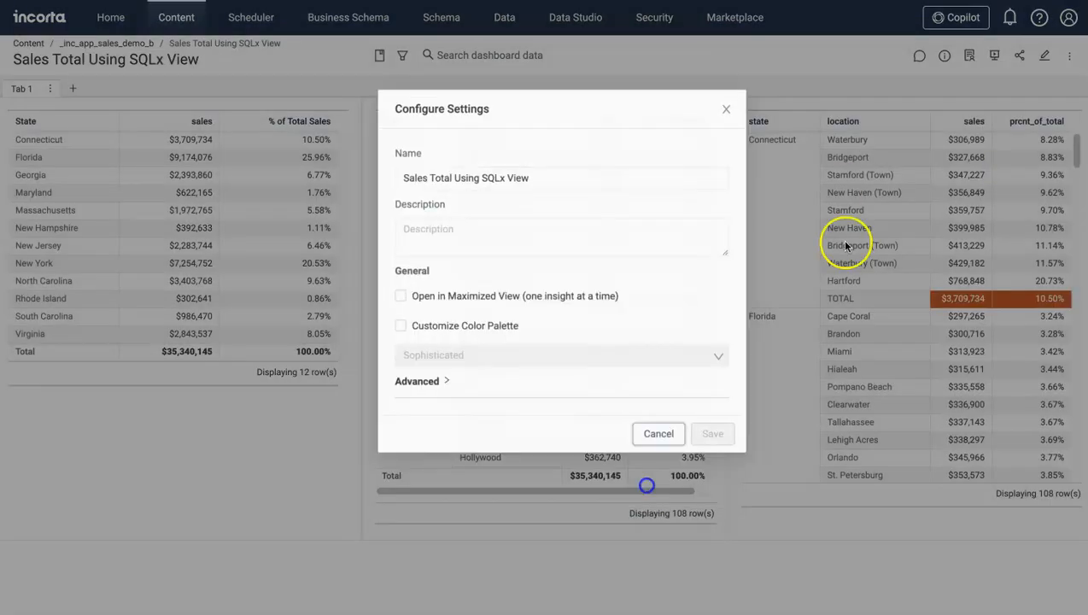
# - Add Year and Month as dashboard filters in the Dashboard Filters Manager and save them
pyautogui.click(1066, 56)
pyautogui.click(1040, 125)
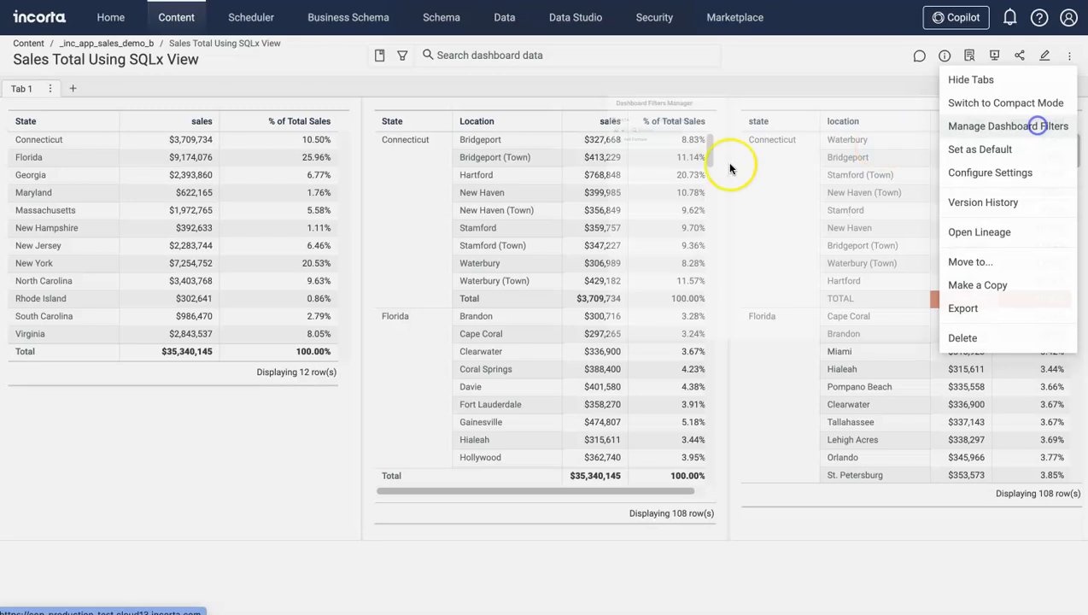
pyautogui.moveTo(214, 235); pyautogui.dragTo(398, 164)
pyautogui.moveTo(189, 247); pyautogui.dragTo(402, 171)
pyautogui.click(920, 557)
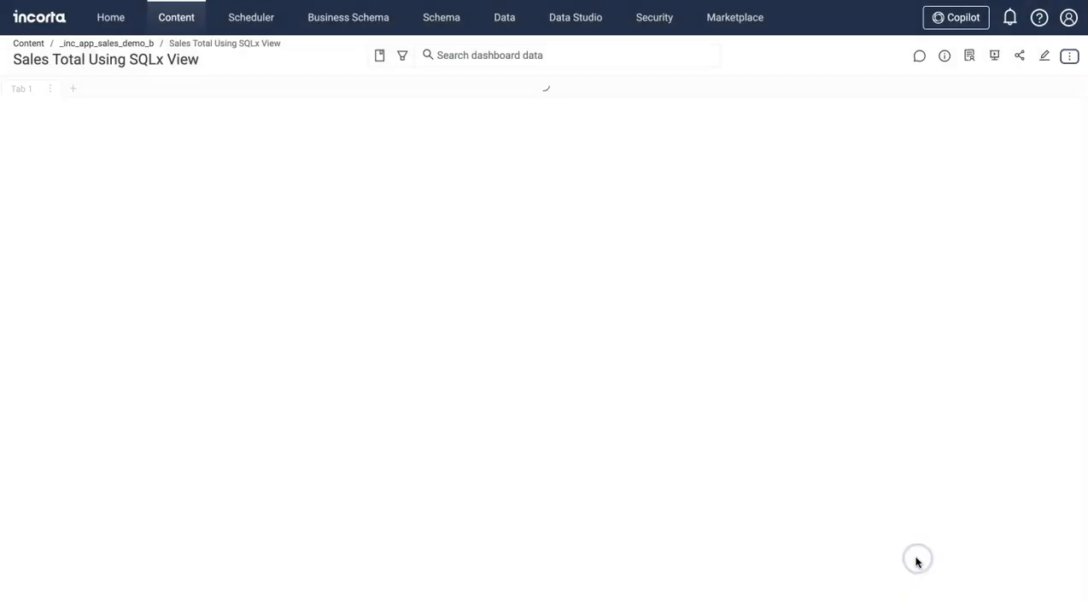
# - Filter the dashboard to the year 2023
pyautogui.click(404, 56)
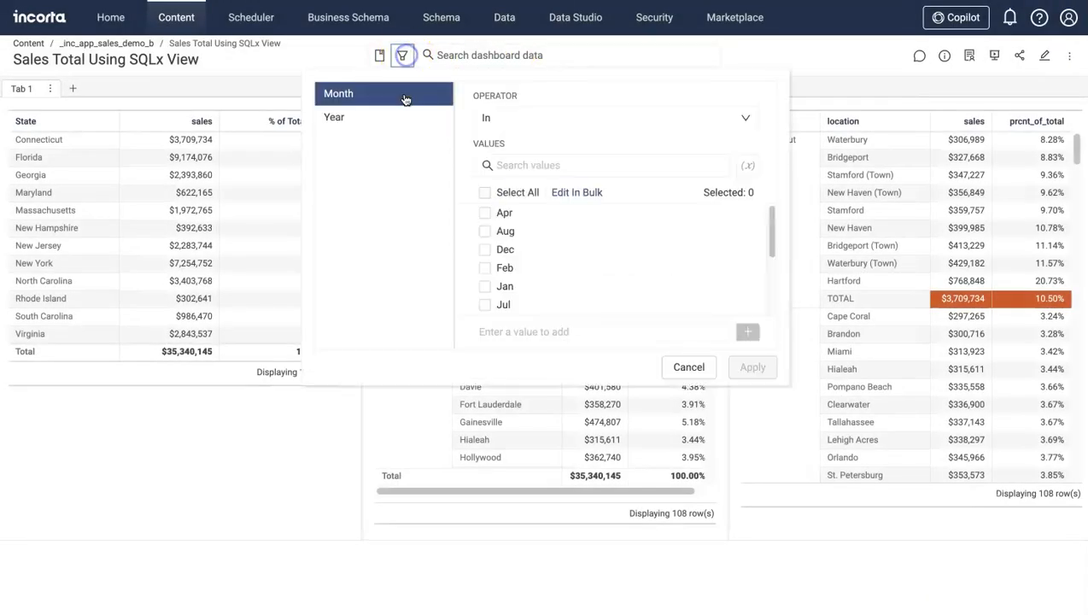
pyautogui.click(358, 121)
pyautogui.click(486, 252)
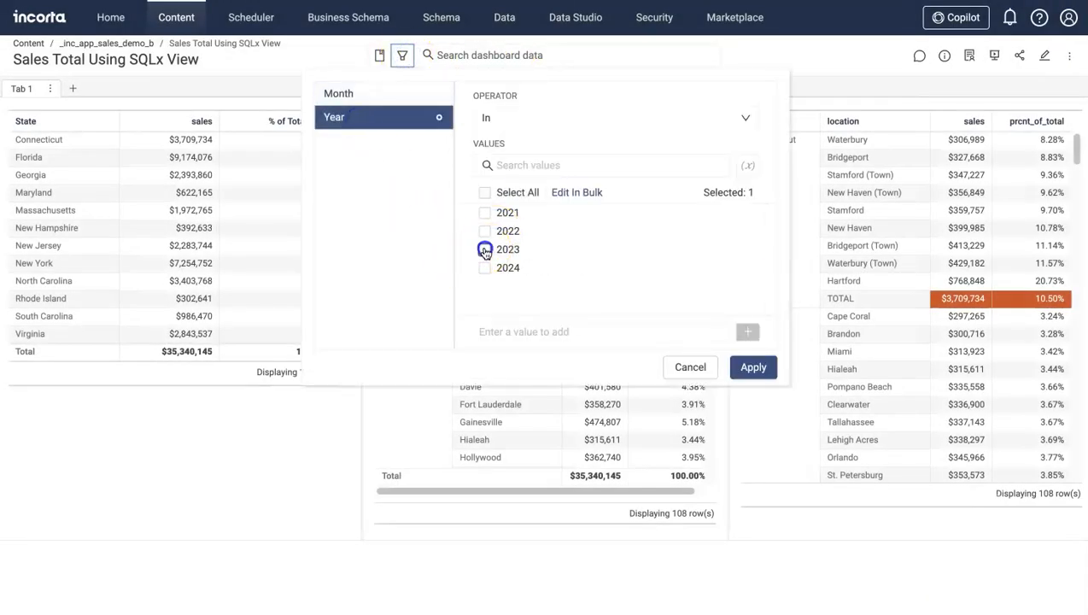
pyautogui.click(750, 367)
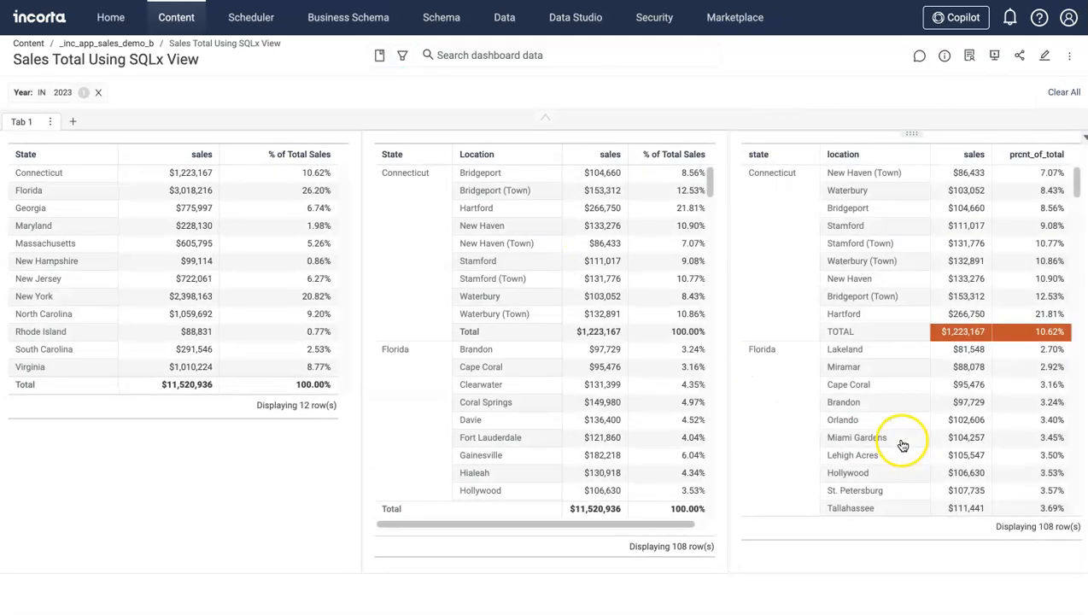
# - Add a Month filter for Apr to the dashboard
pyautogui.click(402, 55)
pyautogui.click(364, 124)
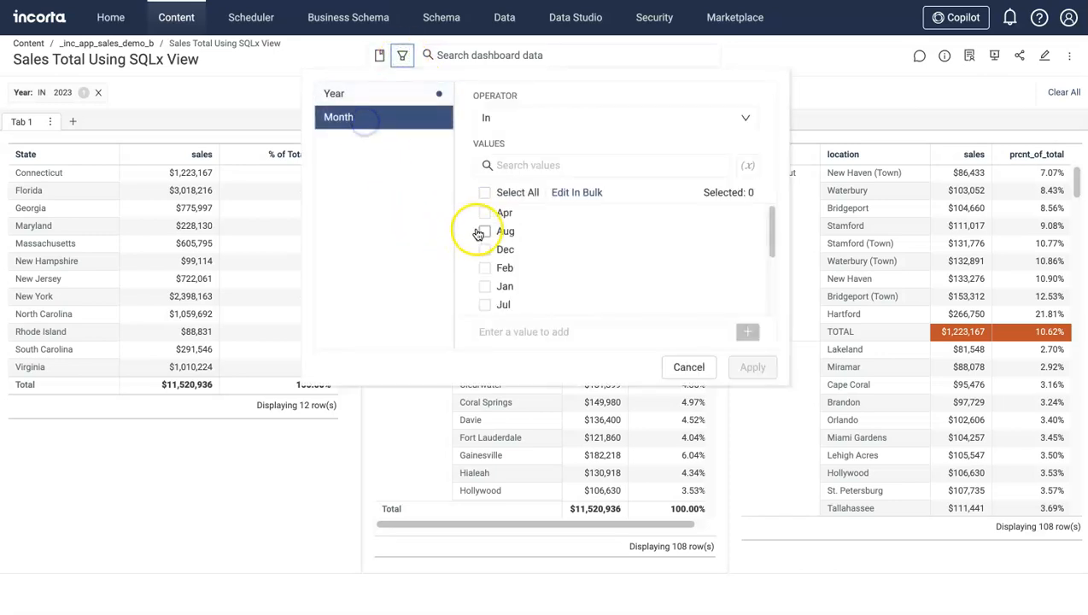
pyautogui.click(484, 213)
pyautogui.click(753, 367)
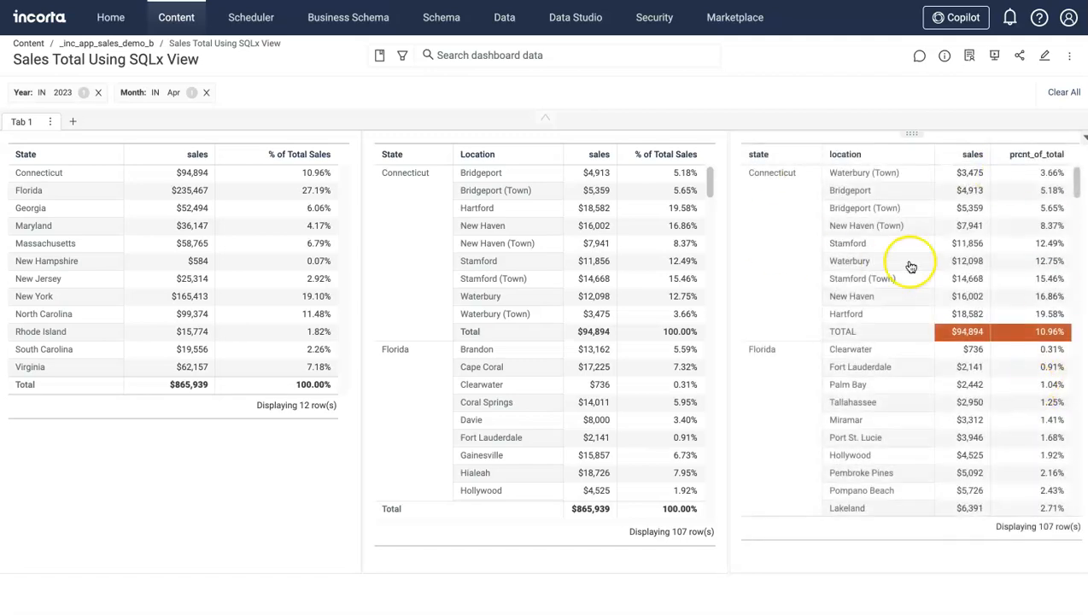
# - Filter the dashboard by the state Florida and extend the State filter with Maryland and Massachusetts
pyautogui.click(27, 191)
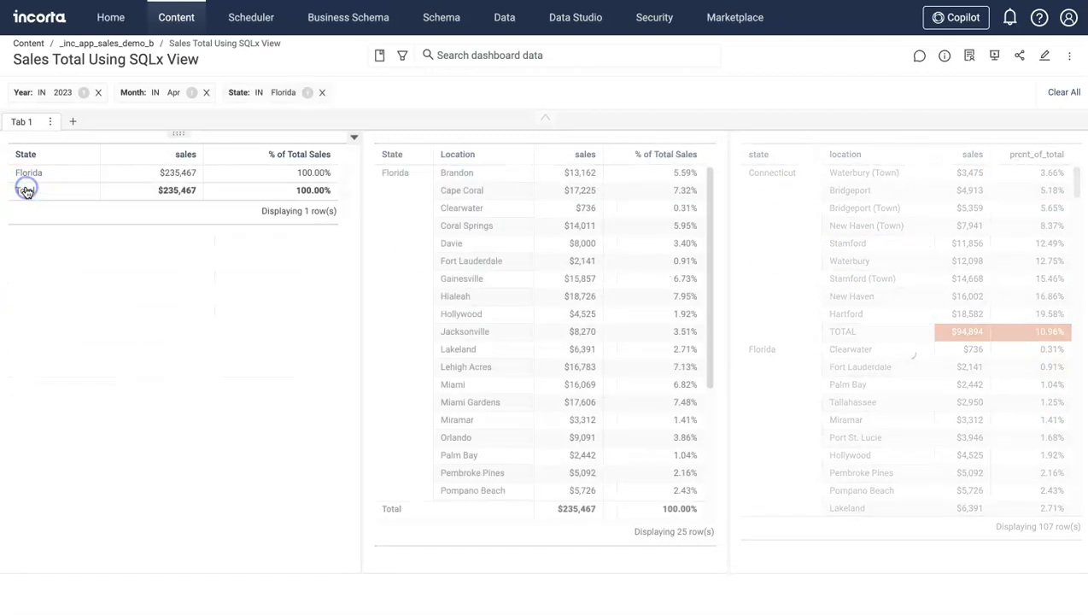
pyautogui.click(260, 94)
pyautogui.click(266, 302)
pyautogui.click(265, 320)
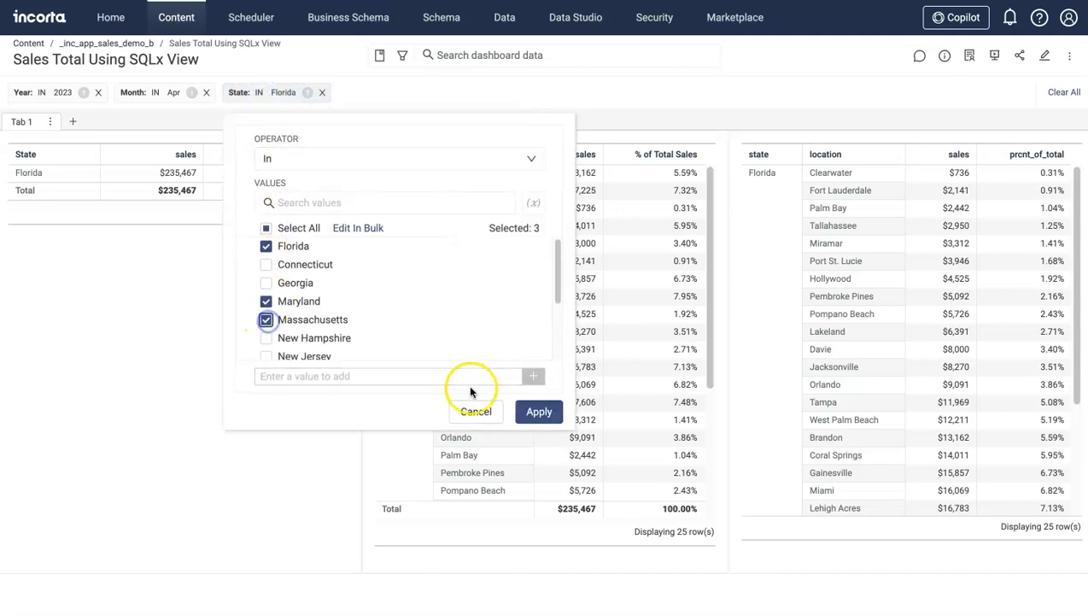
pyautogui.click(539, 412)
# - Remove Florida from the State filter and apply the change
pyautogui.click(338, 92)
pyautogui.click(265, 246)
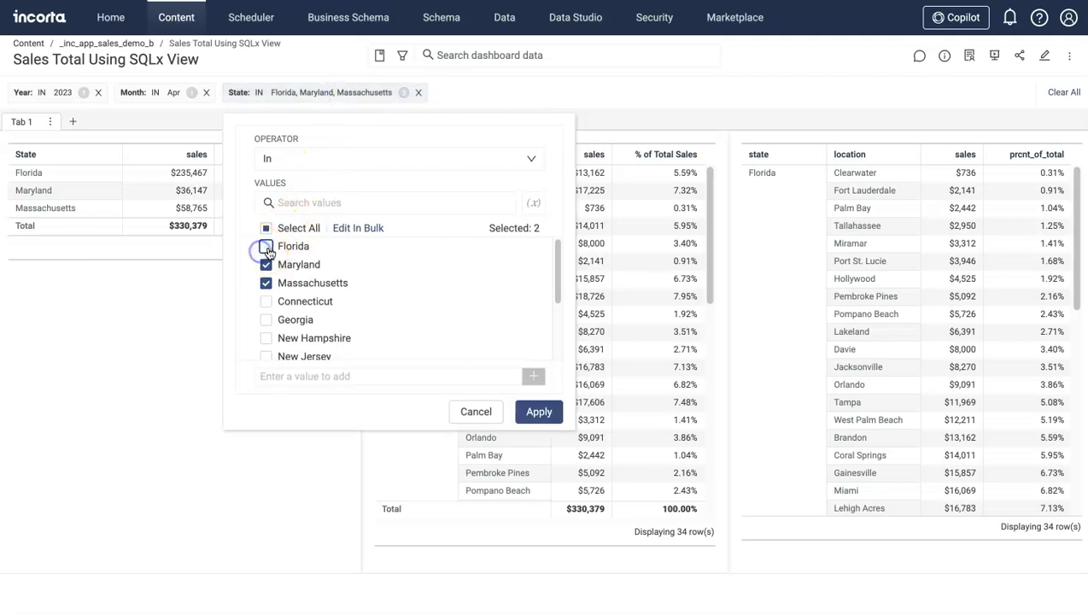
pyautogui.click(539, 412)
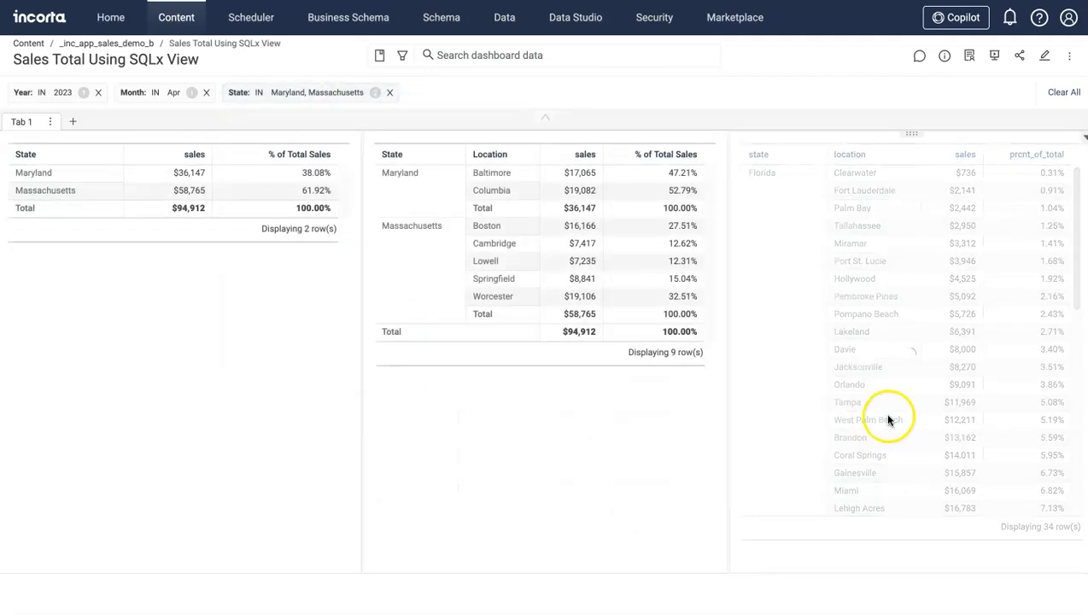